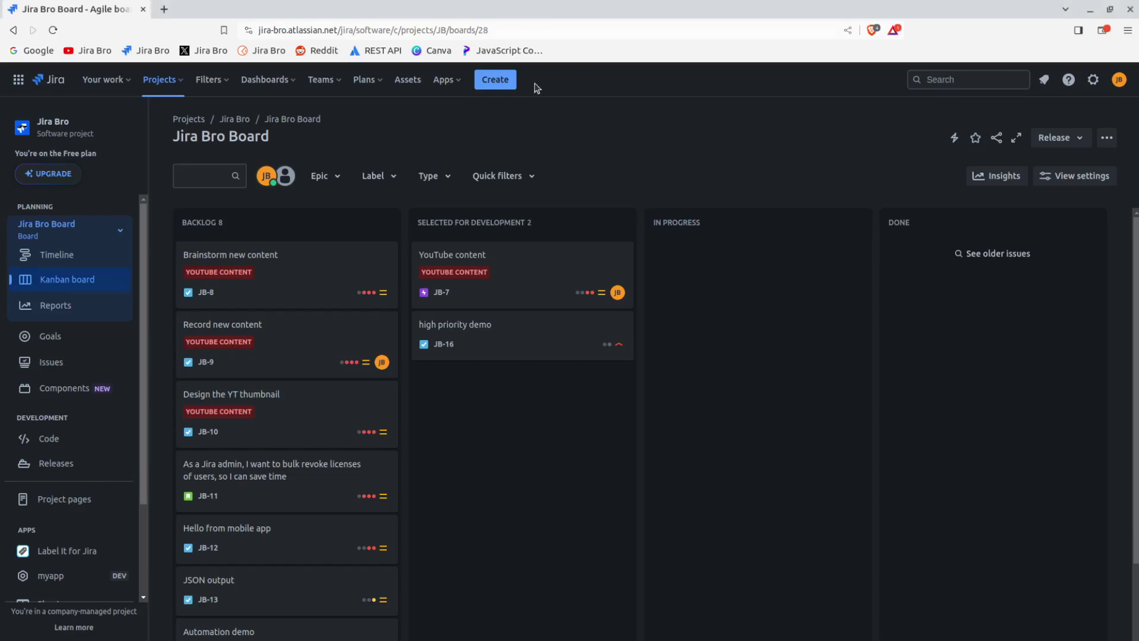
- Open the Jira System settings and review the general configuration, from general settings through internationalization to the options
click(1096, 83)
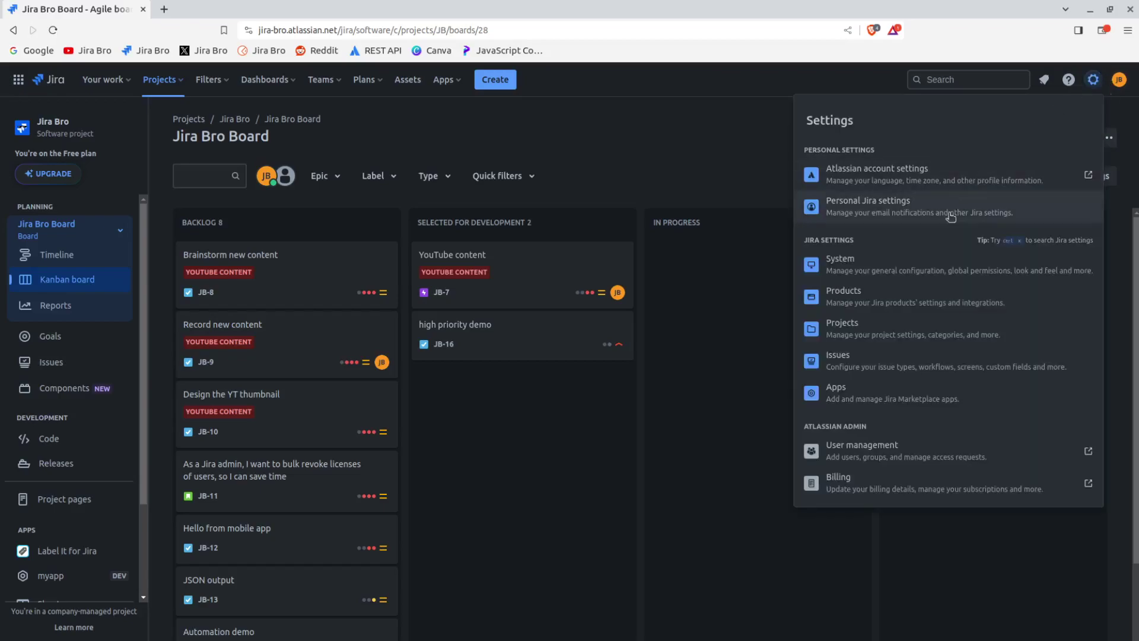
click(894, 261)
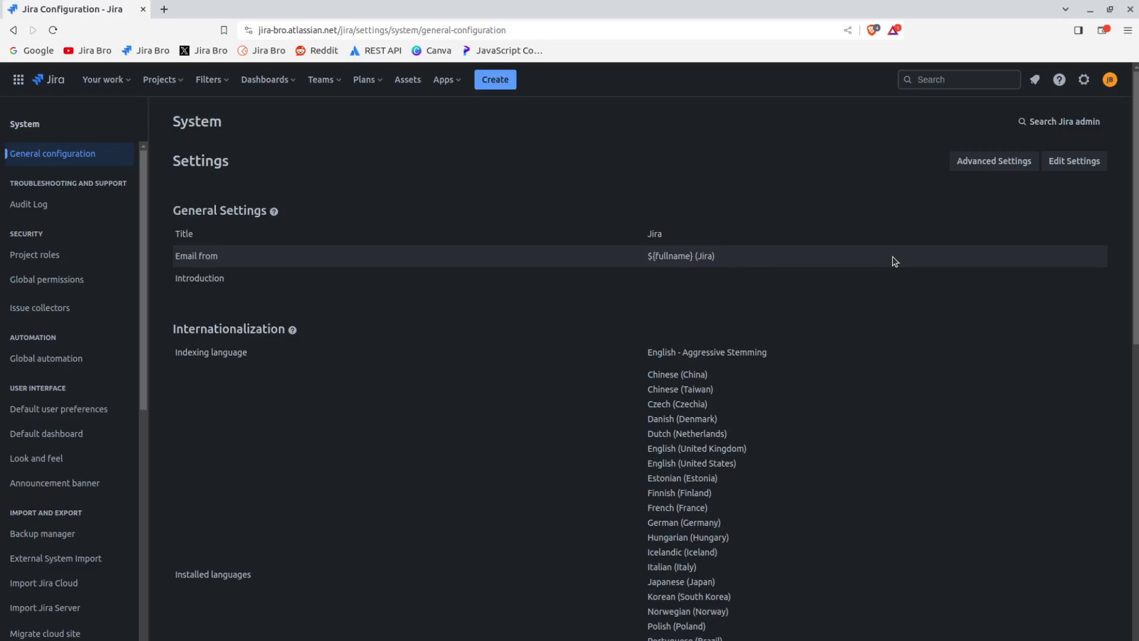
scroll(1112, 502, down, 10)
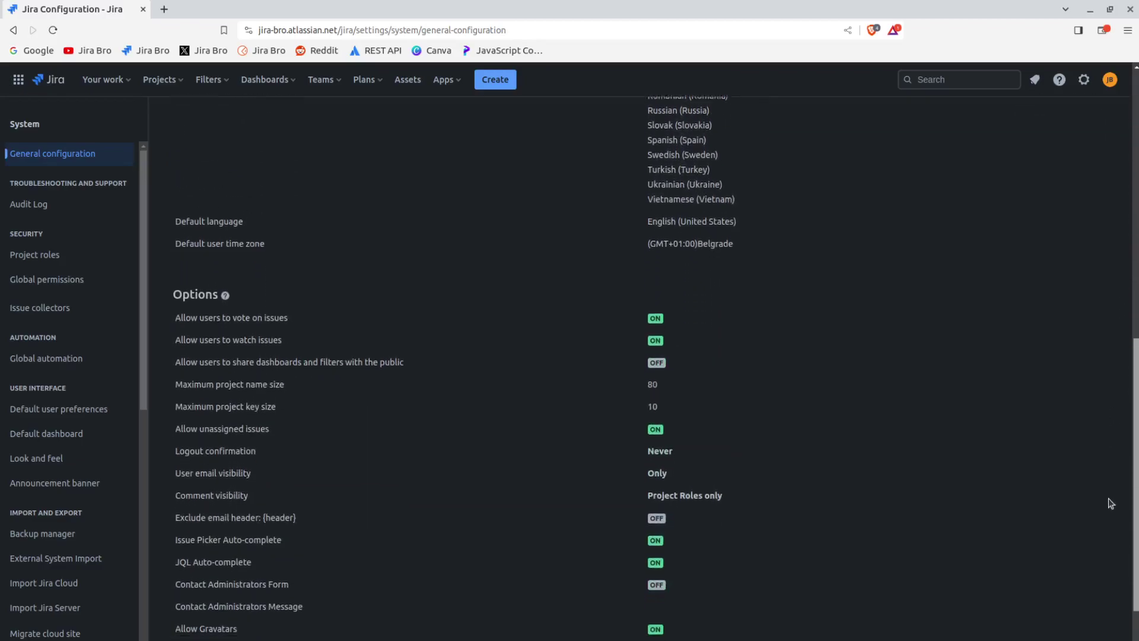
scroll(1110, 534, down, 1)
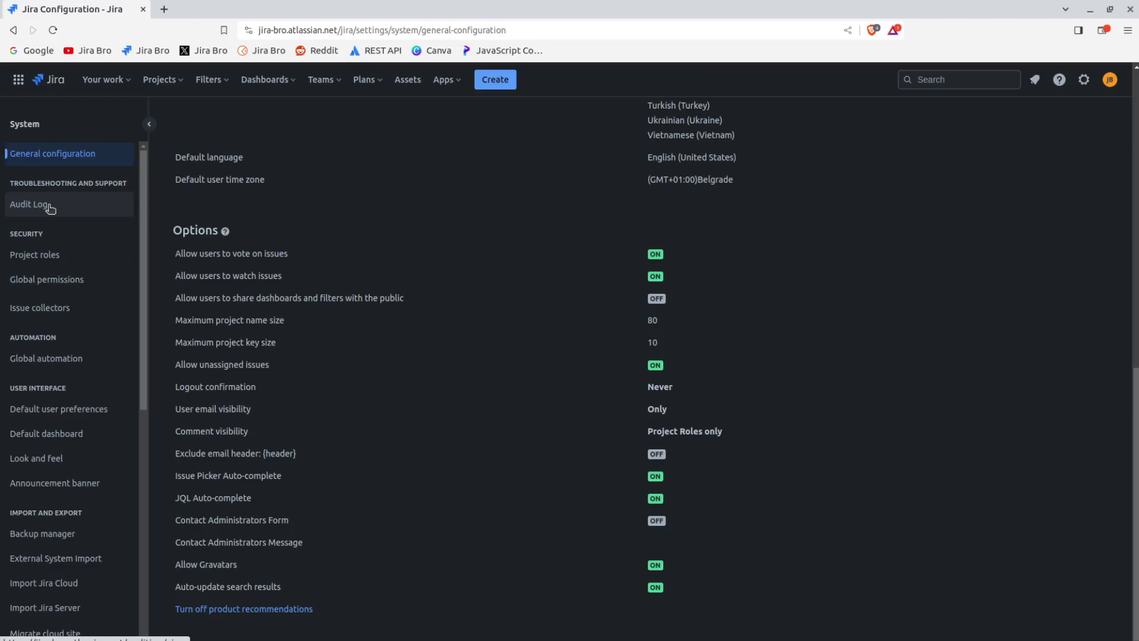
- Review the project roles, view the usage of the Administrators role, and return to the Project Role Browser
click(45, 250)
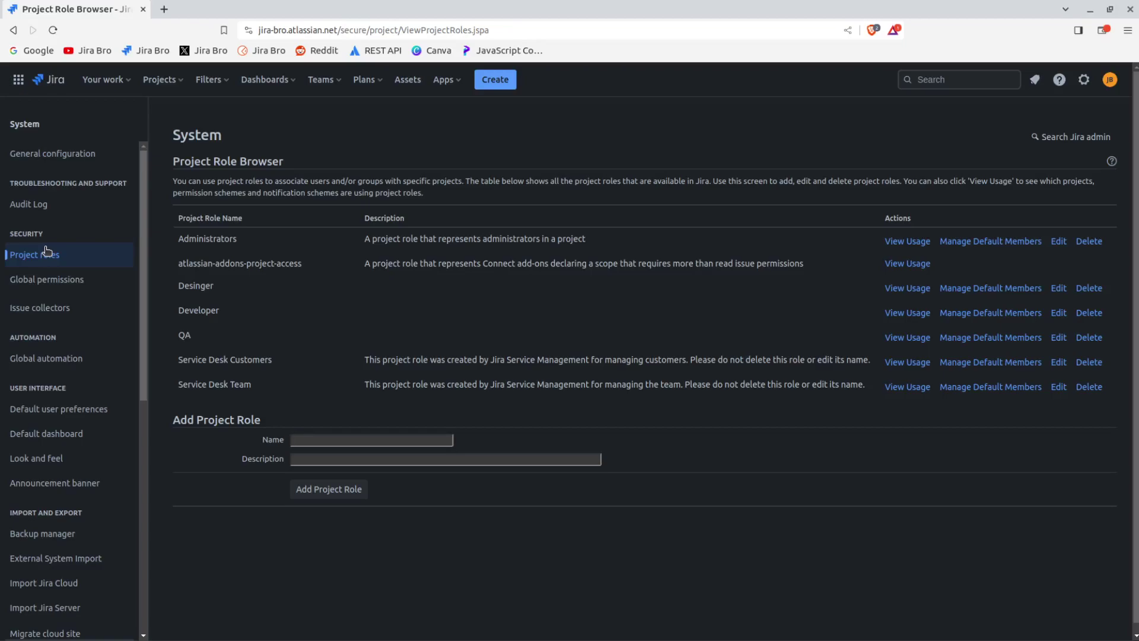
click(902, 242)
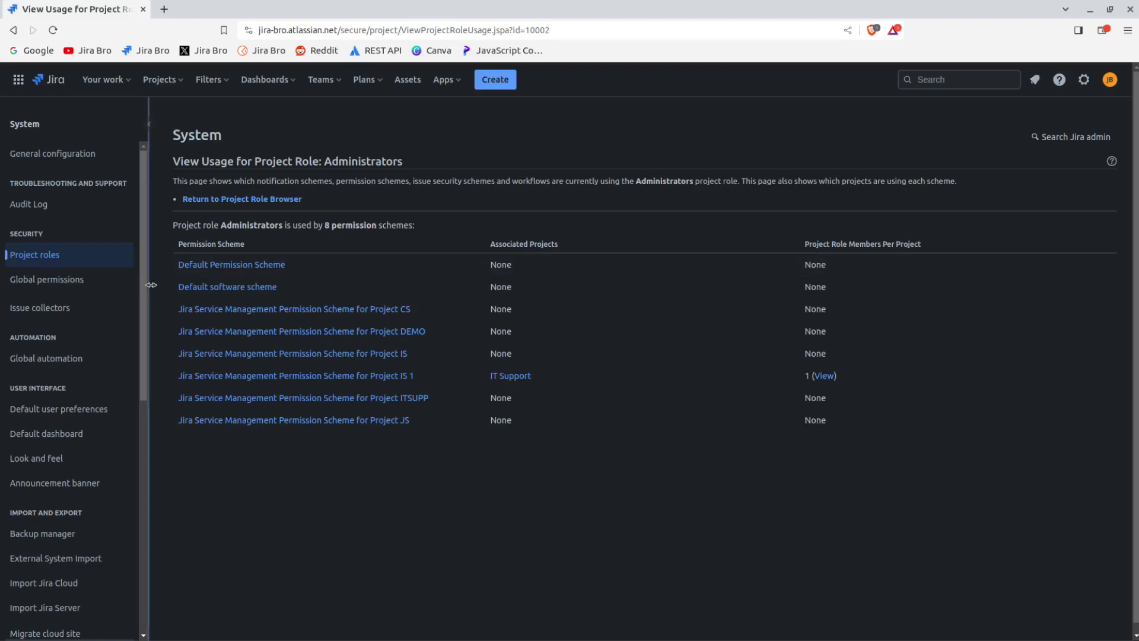
click(86, 267)
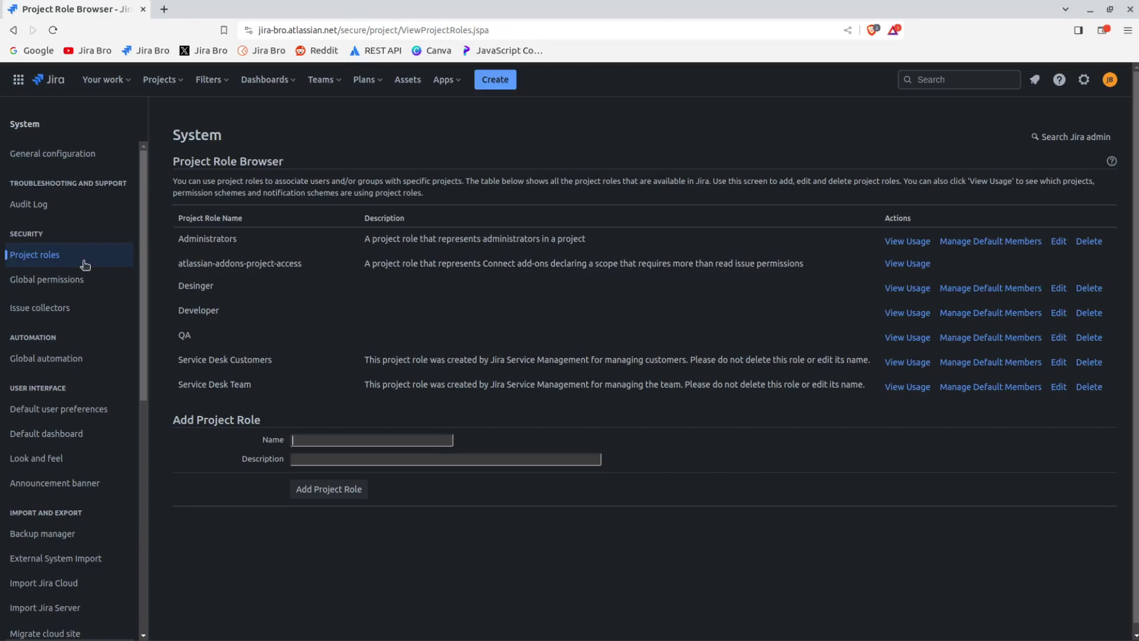
- Review the global permissions from the top of the list, and view the issue collectors page
click(79, 283)
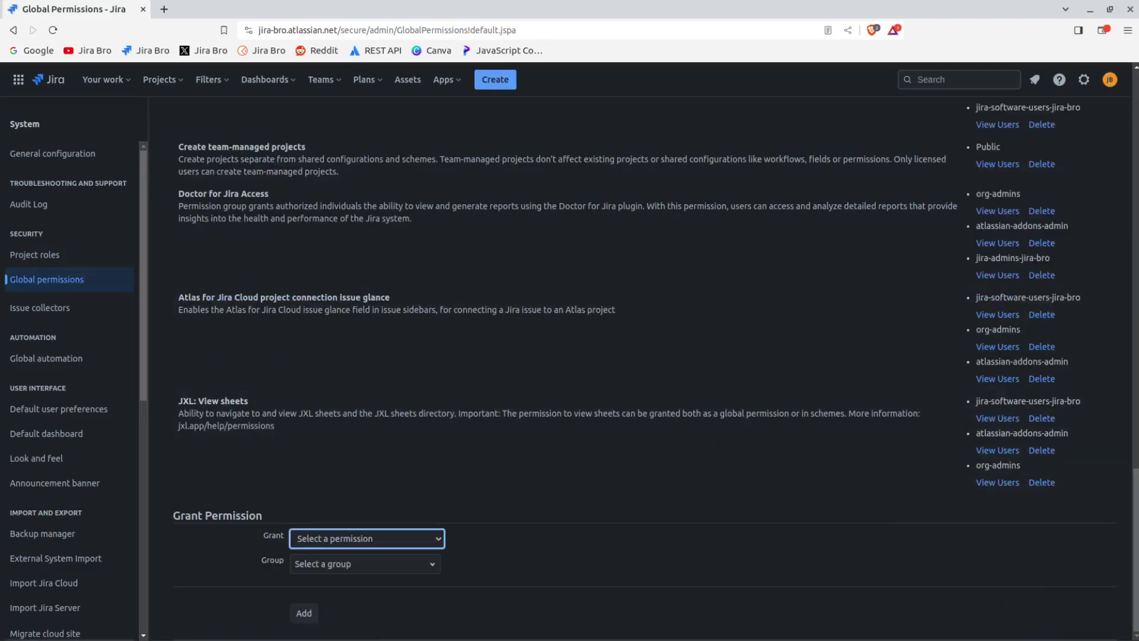
drag(1136, 549, 1136, 152)
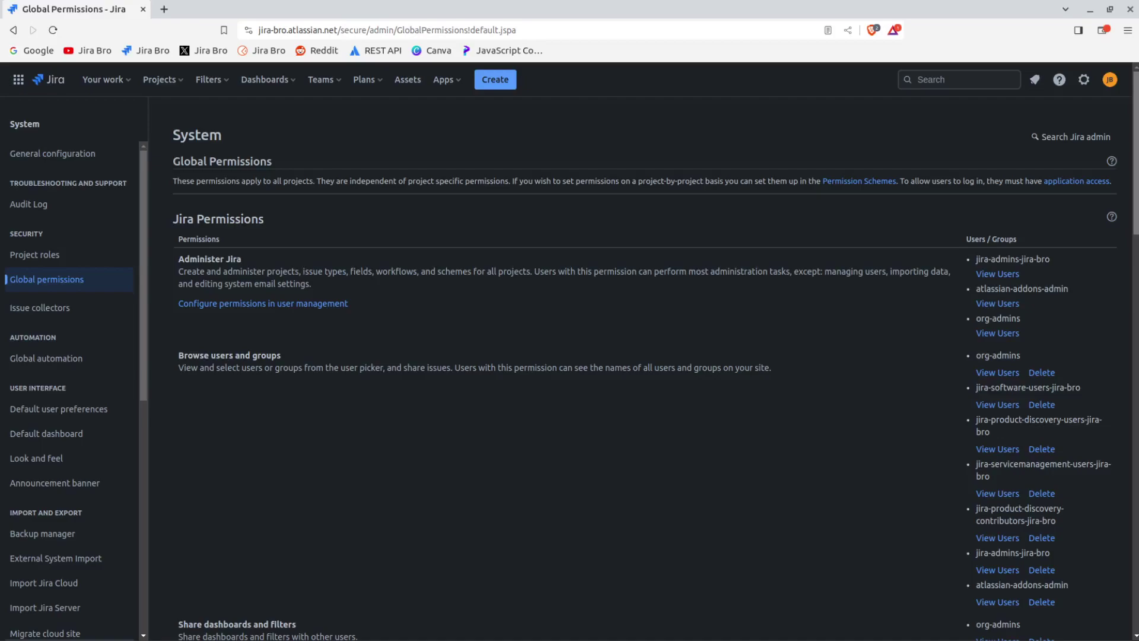
click(54, 309)
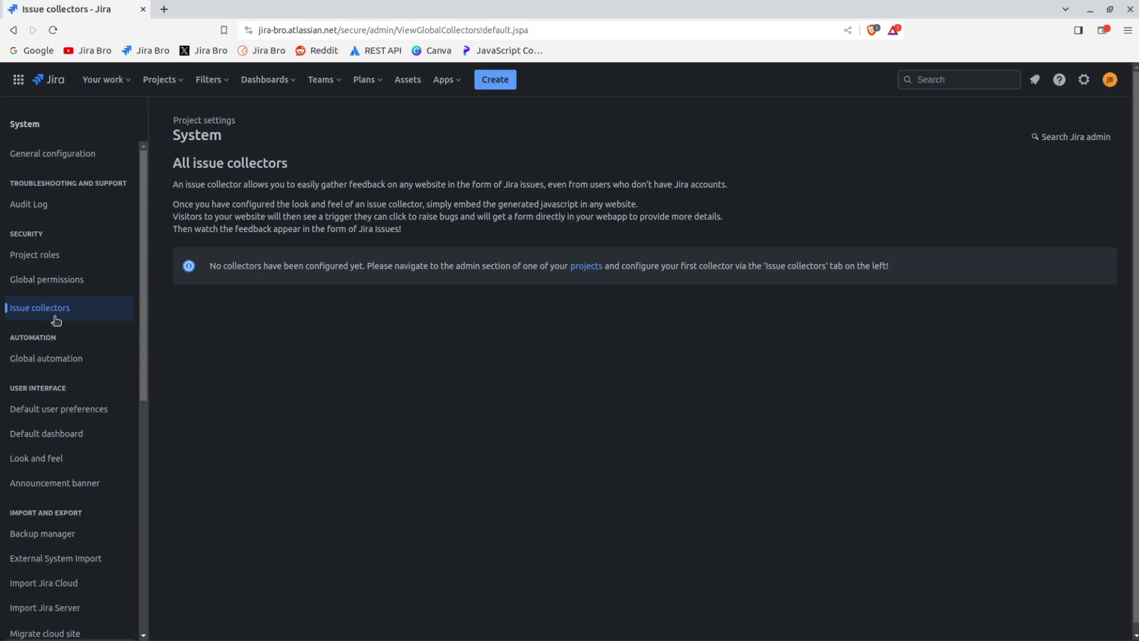
- Open the global automation settings and examine this month's usage and the usage trends, dismissing the introductory tour
click(60, 358)
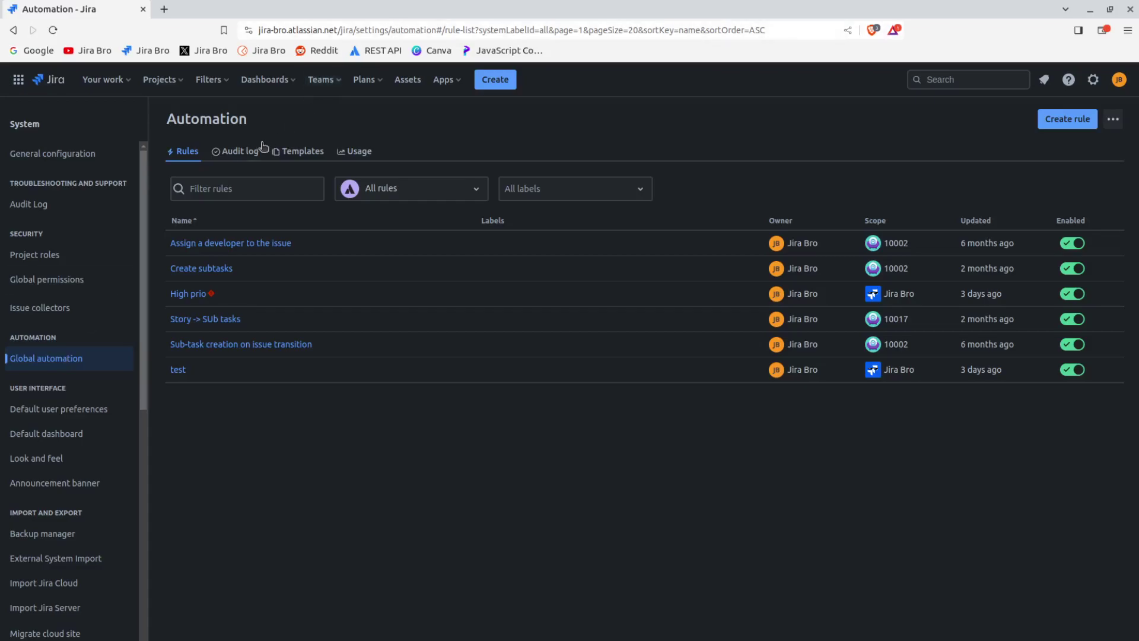
click(340, 153)
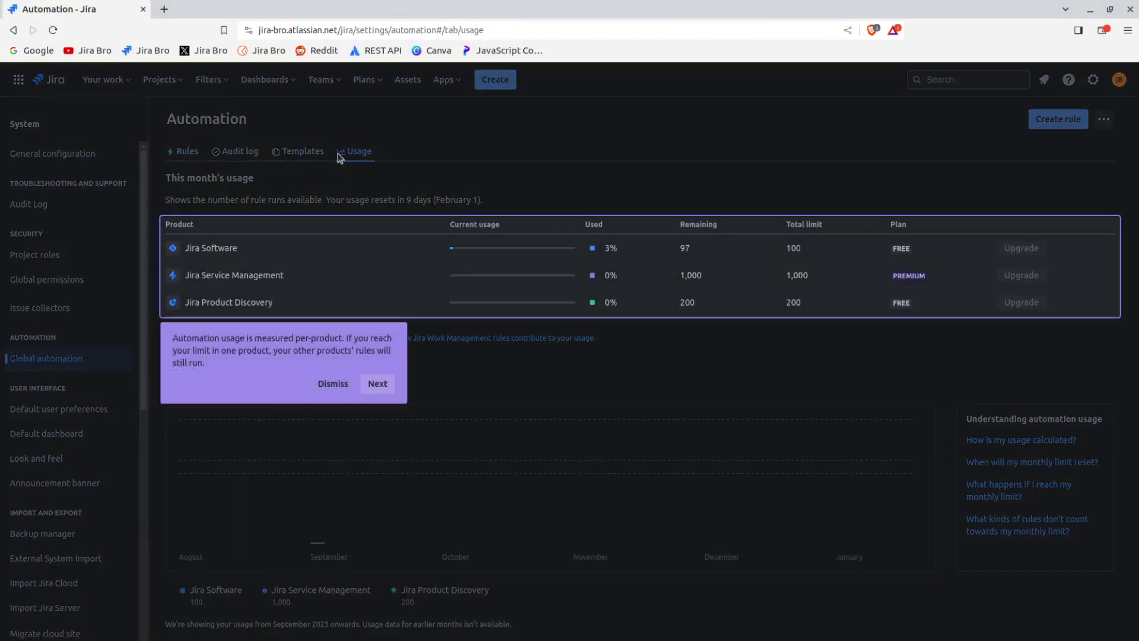
click(331, 384)
mouse_move(524, 493)
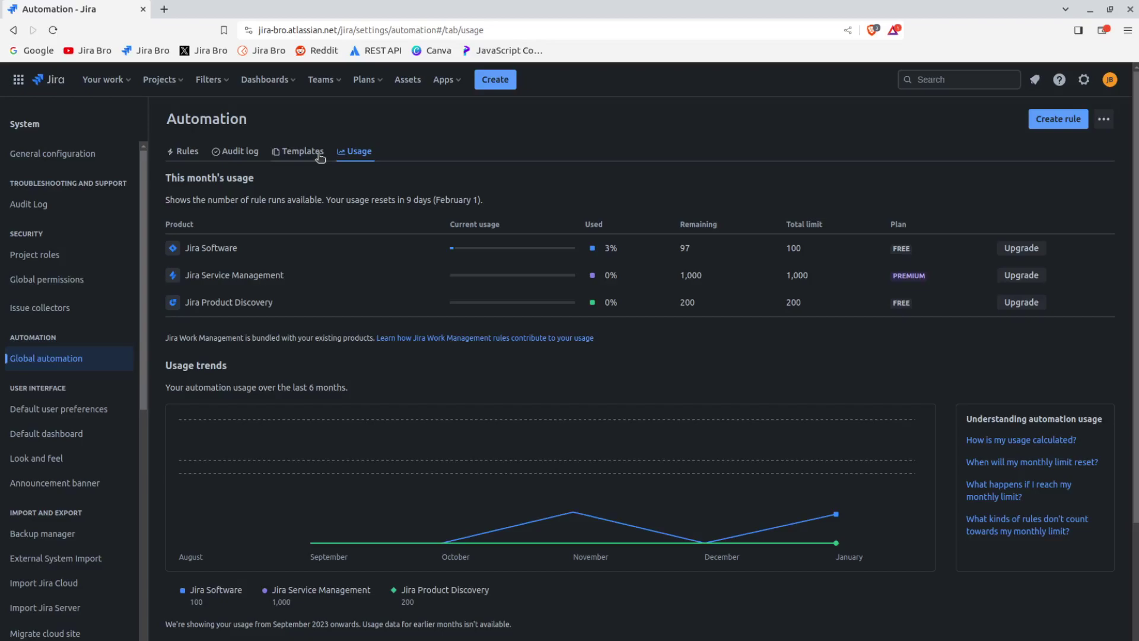
- Review the automation audit log from its newest to its oldest entries
click(254, 154)
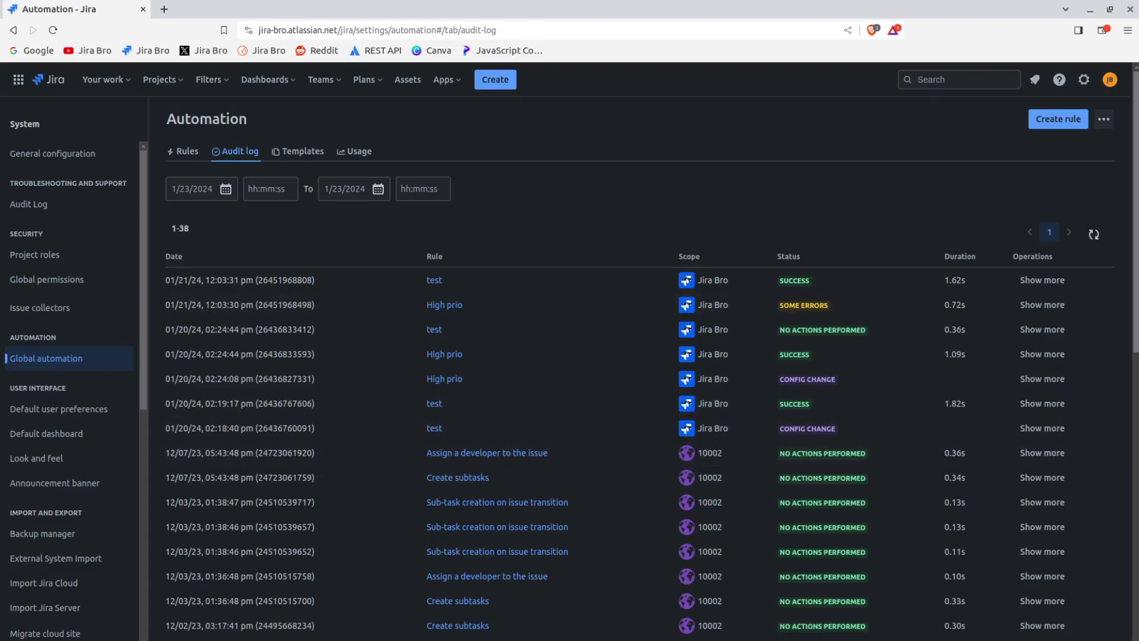
scroll(1066, 528, down, 10)
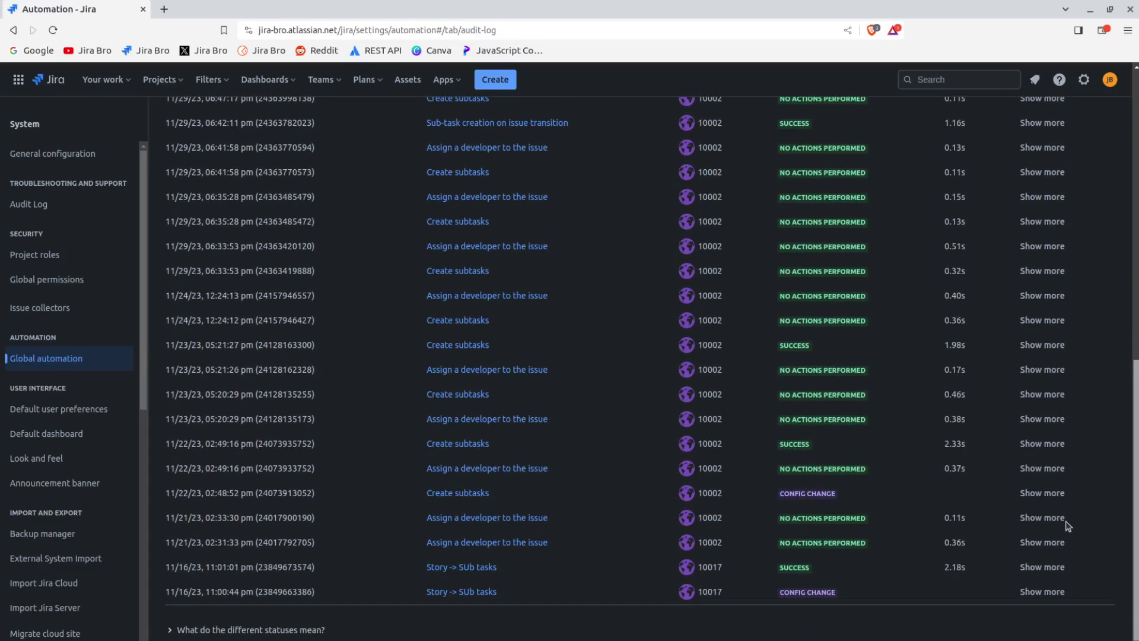
scroll(1093, 483, up, 10)
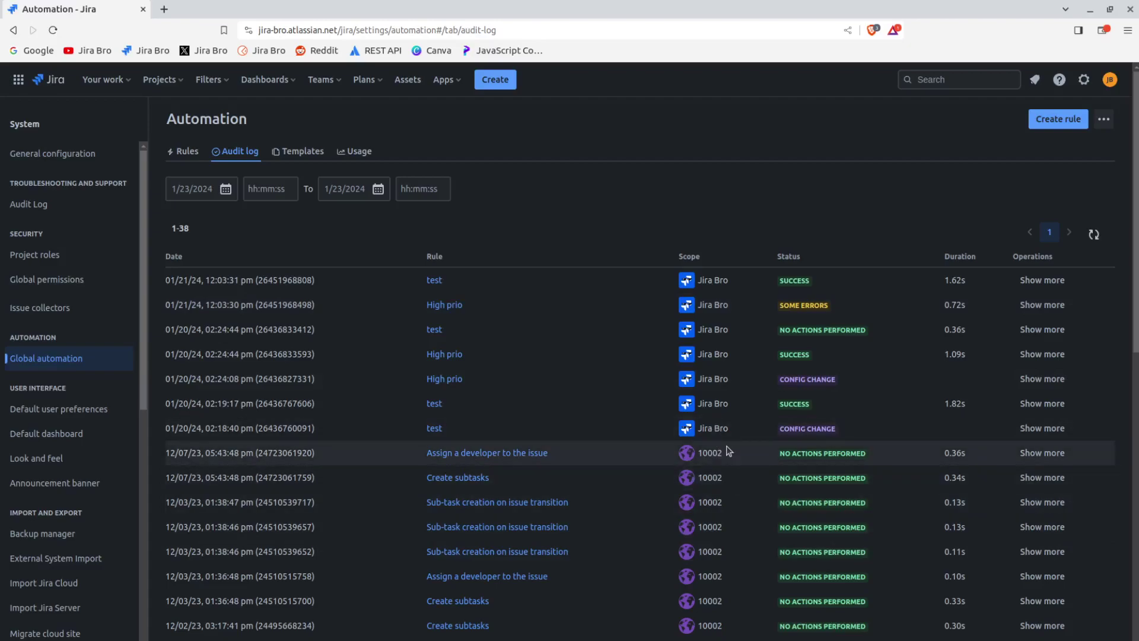
- Review the default user preferences and the default dashboard configuration, including its note and the list of available dashboards
click(39, 409)
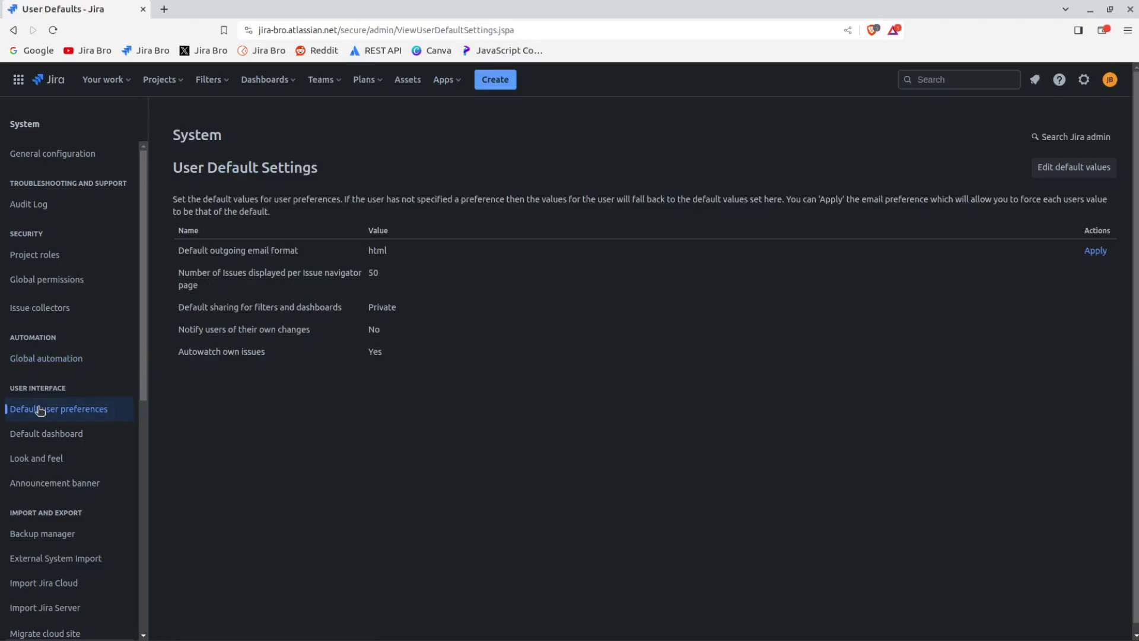
click(62, 441)
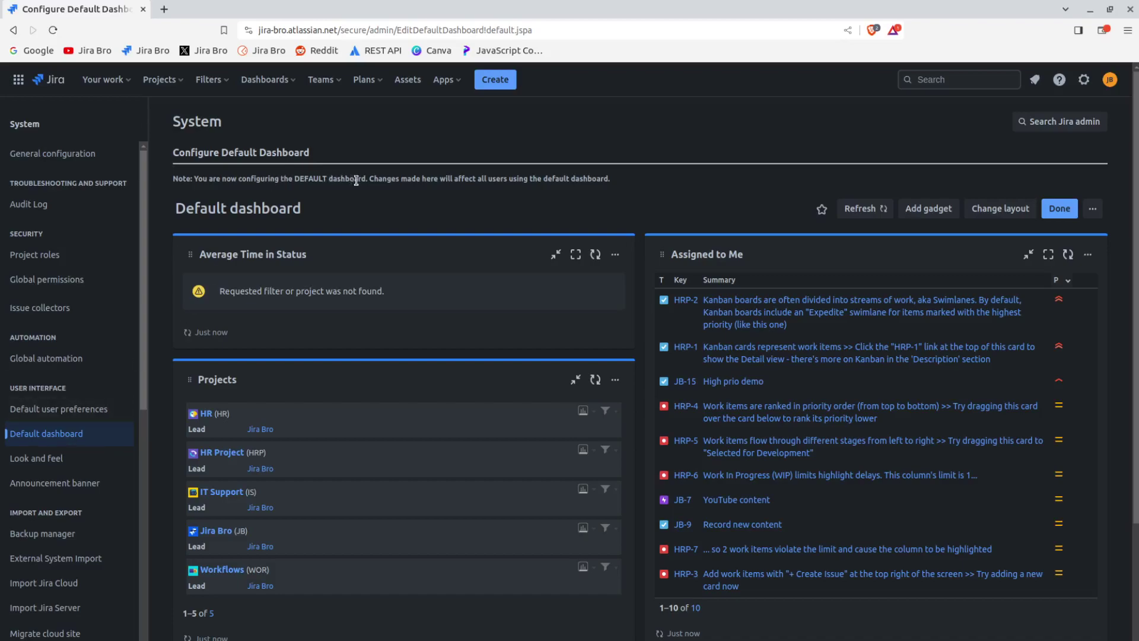
mouse_move(369, 181)
mouse_down()
mouse_move(630, 188)
mouse_move(636, 173)
mouse_move(372, 177)
mouse_up()
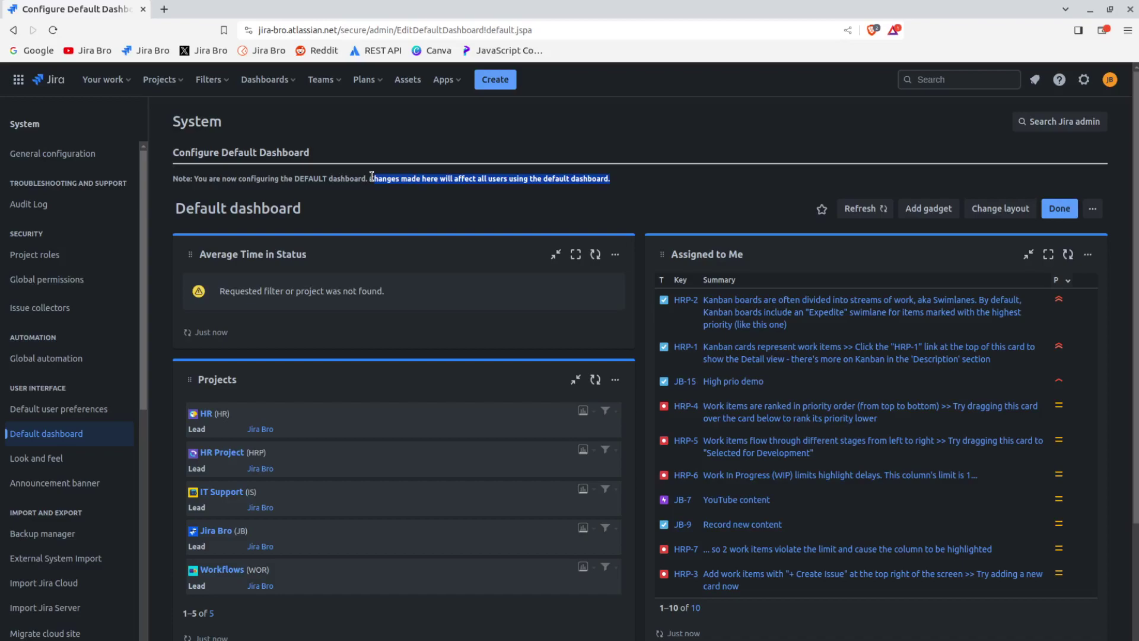
click(277, 82)
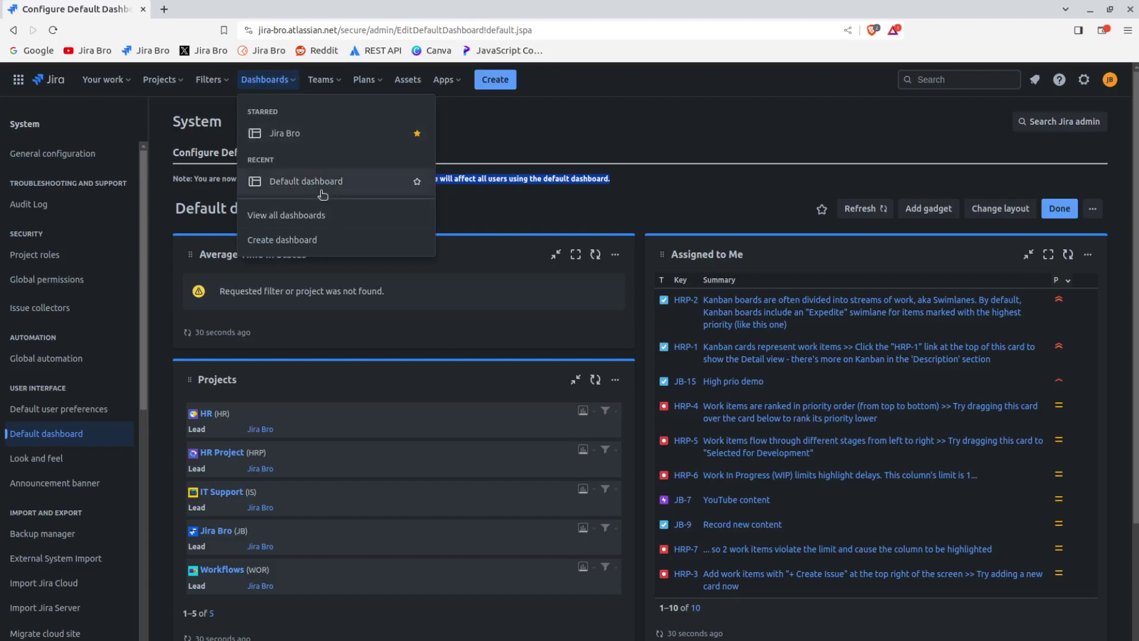
click(621, 146)
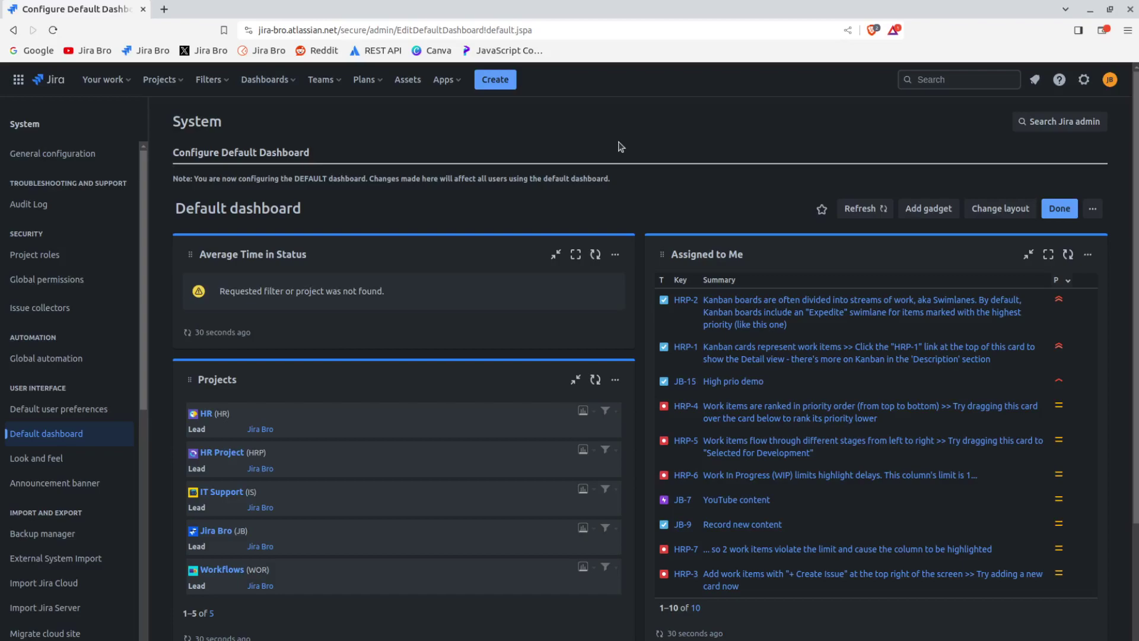
- Review the look and feel settings for the logo, title, favicon, navigation colors and date/time formats
click(60, 467)
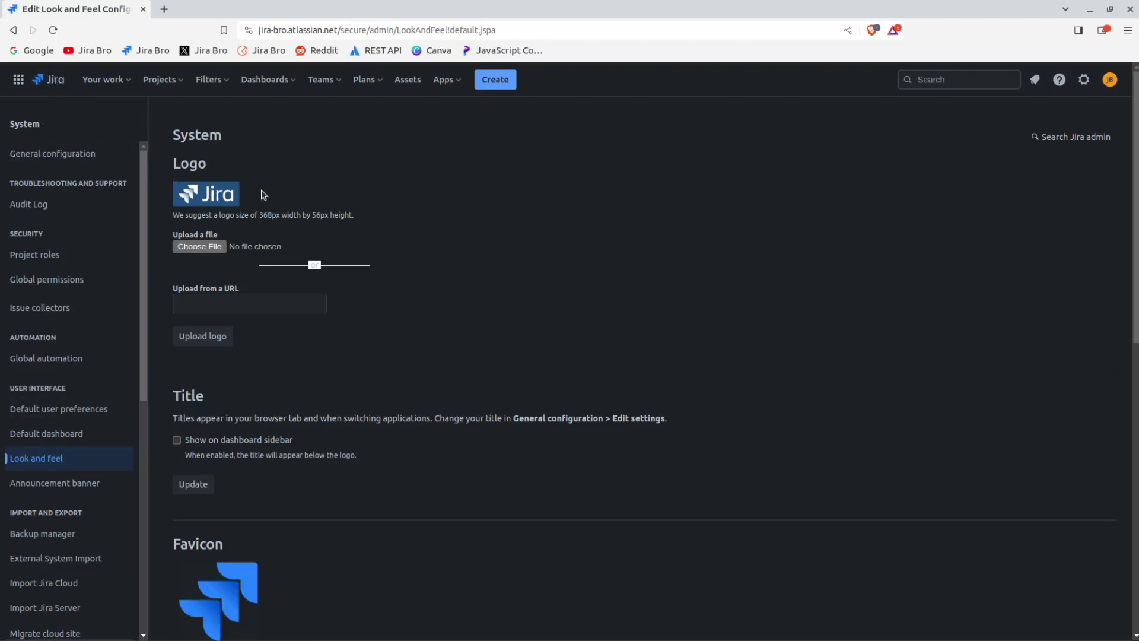
scroll(1133, 318, down, 1)
drag(1132, 313, 1094, 428)
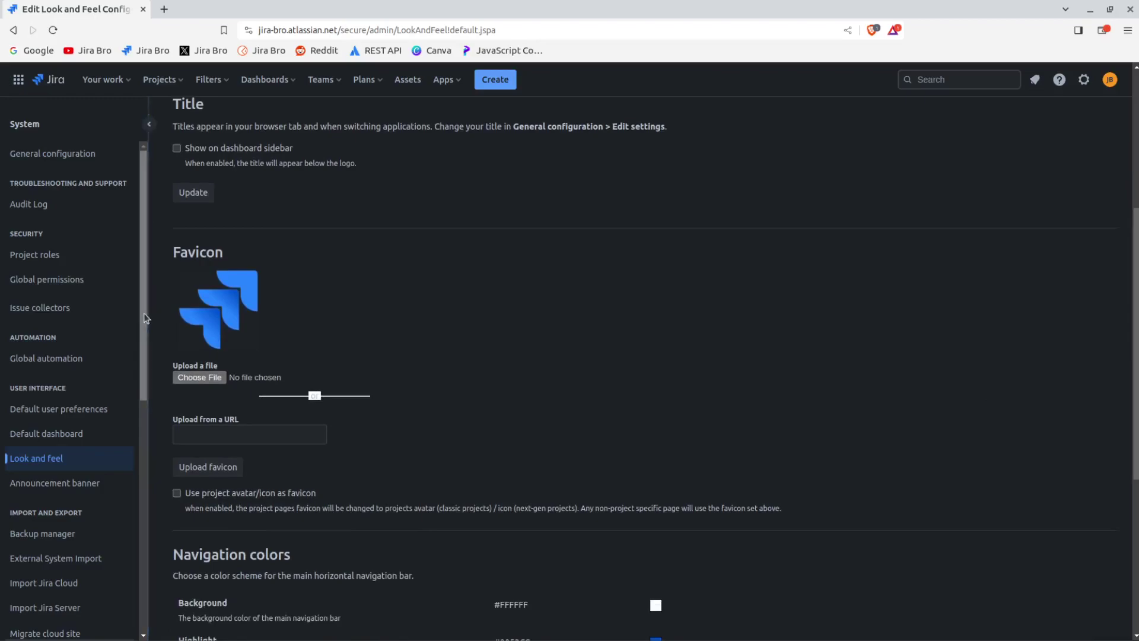
drag(145, 319, 134, 401)
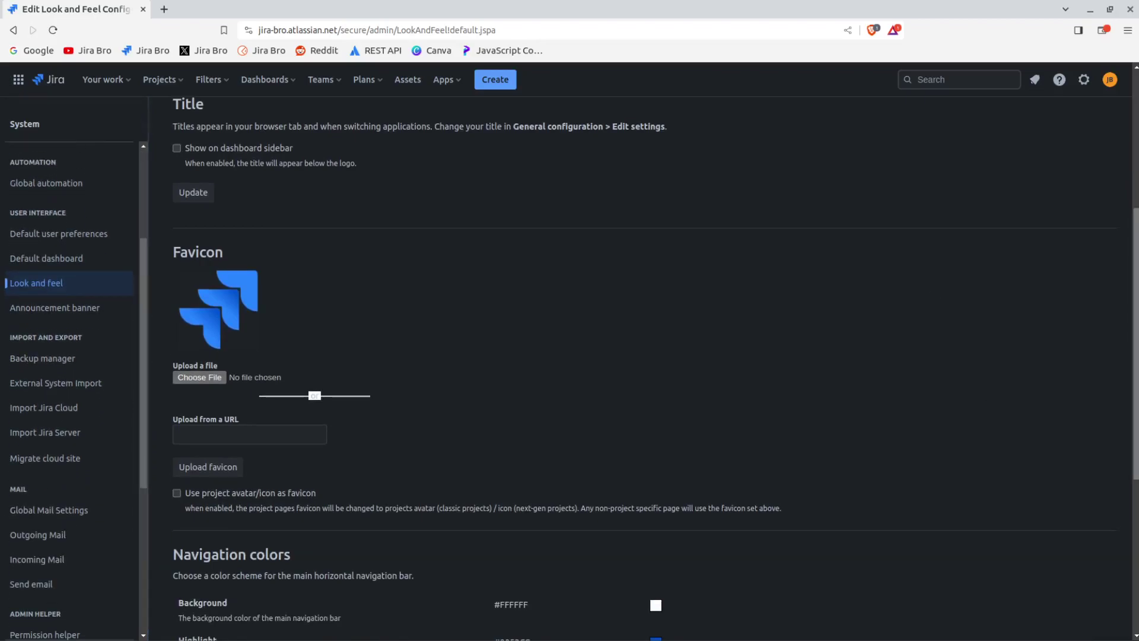
scroll(1120, 508, down, 5)
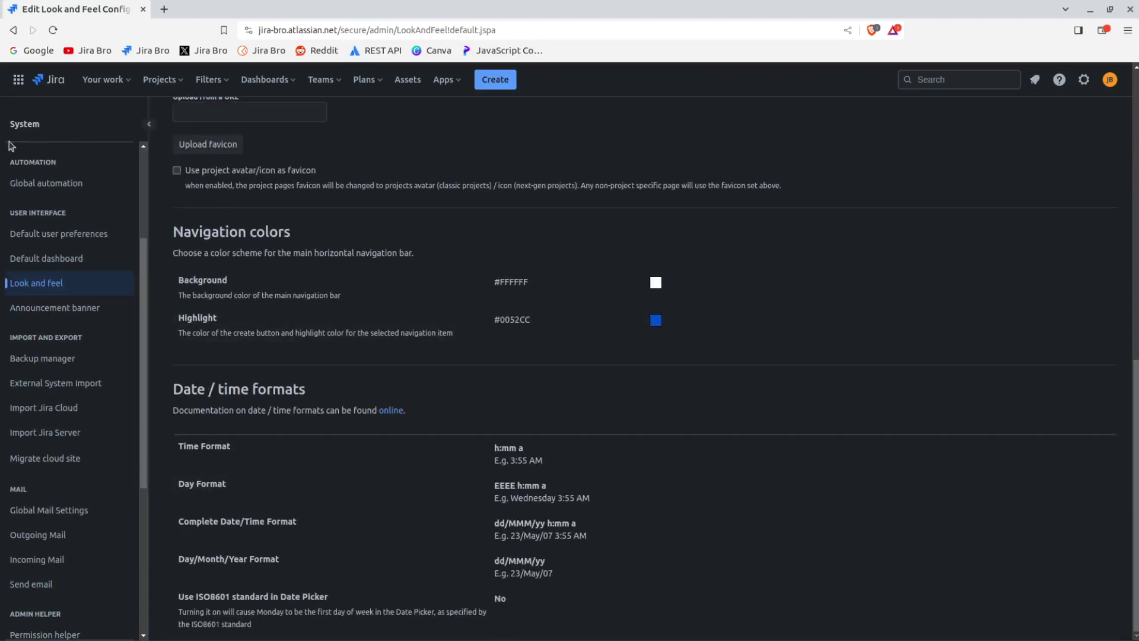
- View the announcement banner settings and the backup manager for cloud and server backups
click(55, 317)
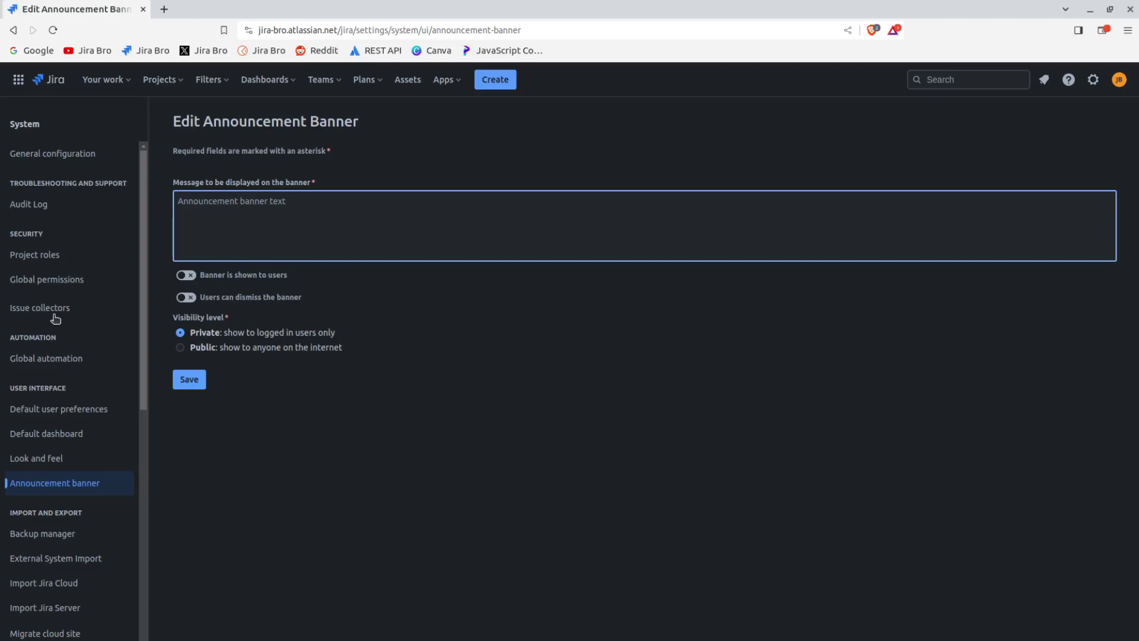
click(138, 363)
scroll(137, 382, down, 3)
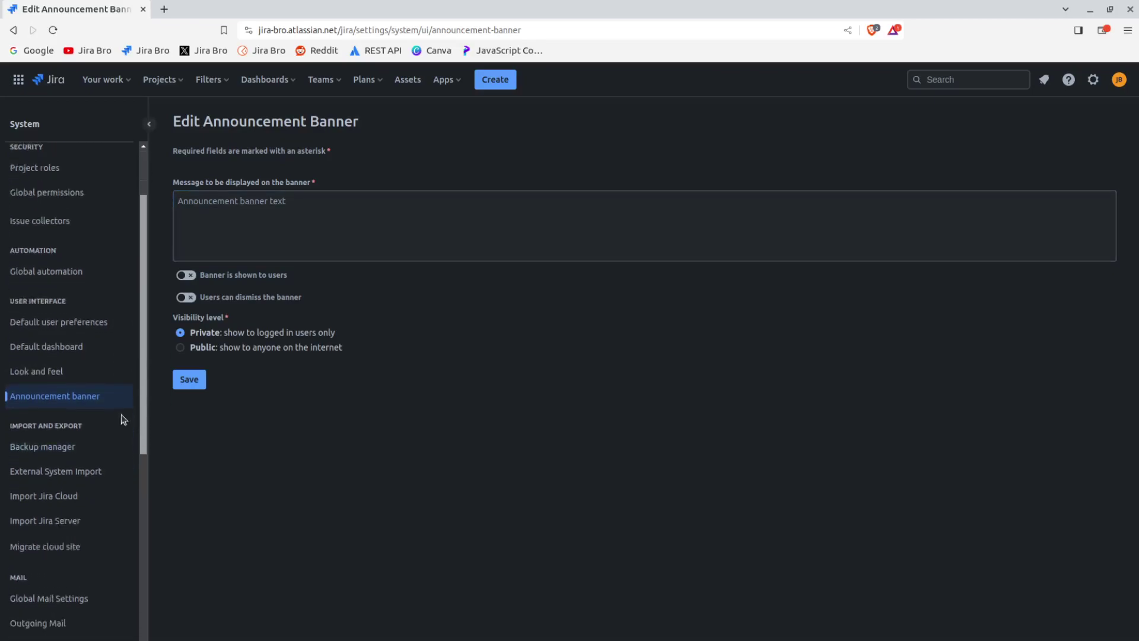
click(73, 414)
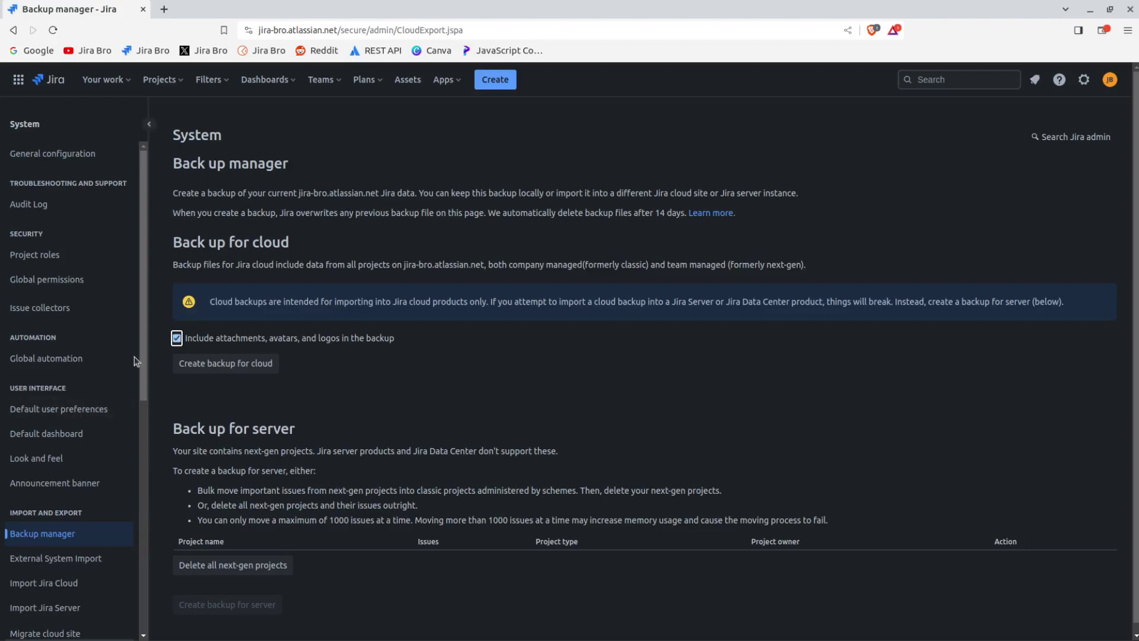
- View the external system import wizard's sources and the Import Jira Cloud page with its import options
scroll(139, 344, down, 3)
scroll(133, 410, down, 2)
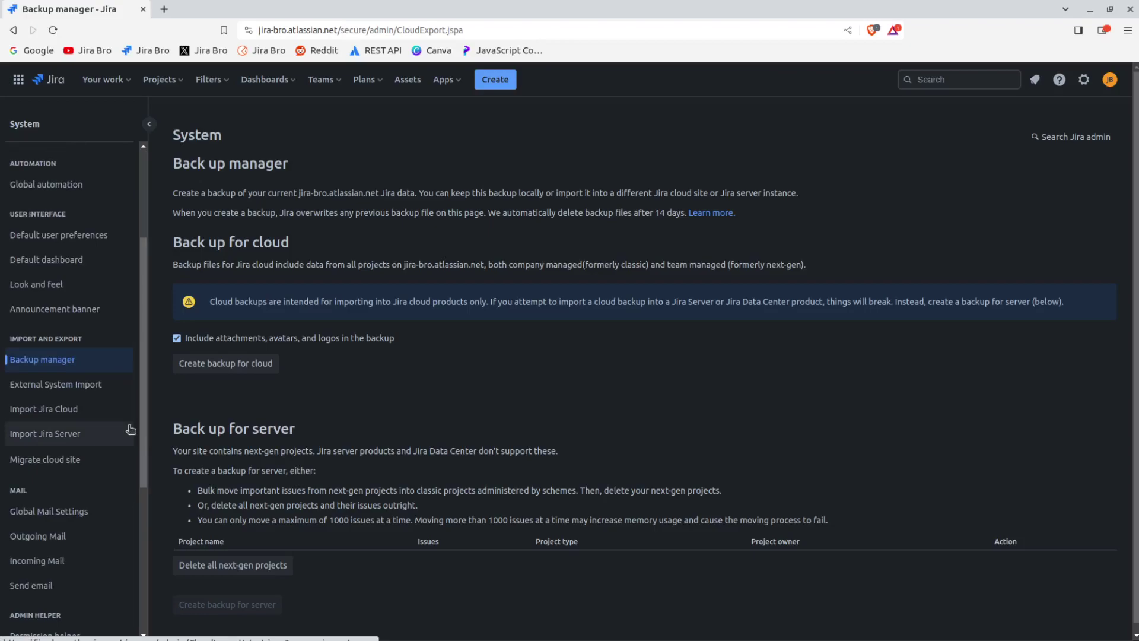
click(75, 385)
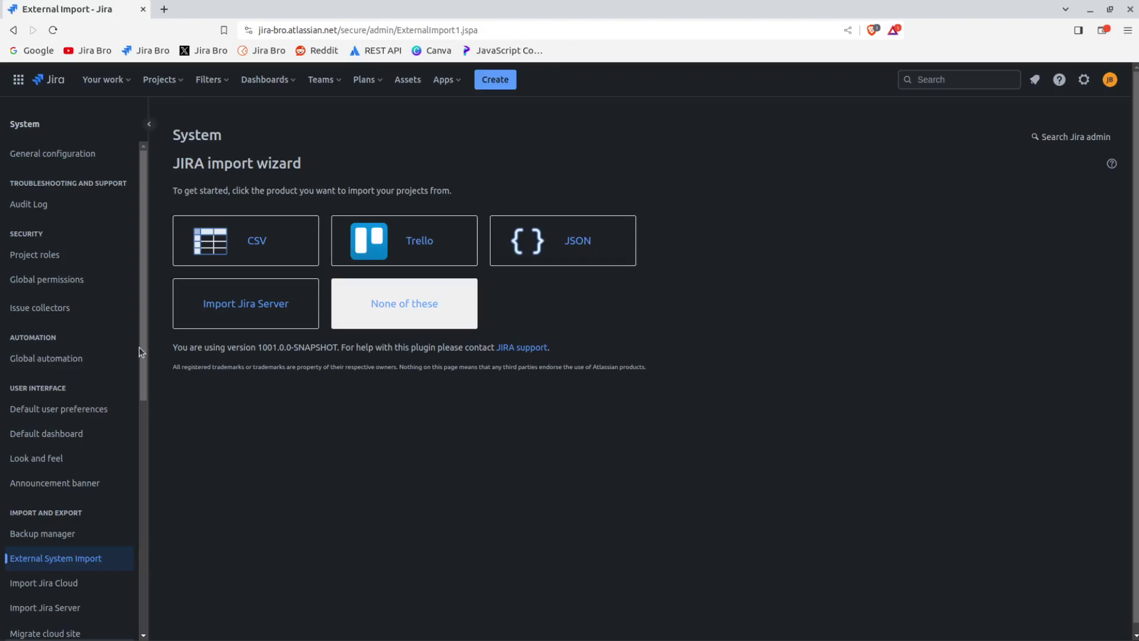
scroll(130, 414, down, 3)
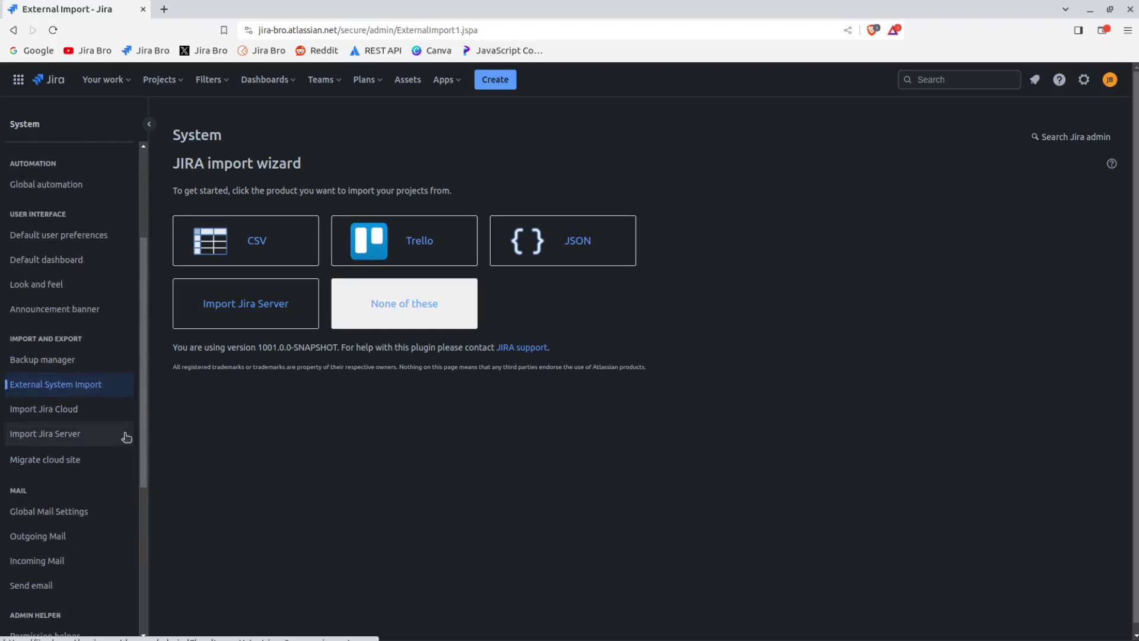
click(91, 408)
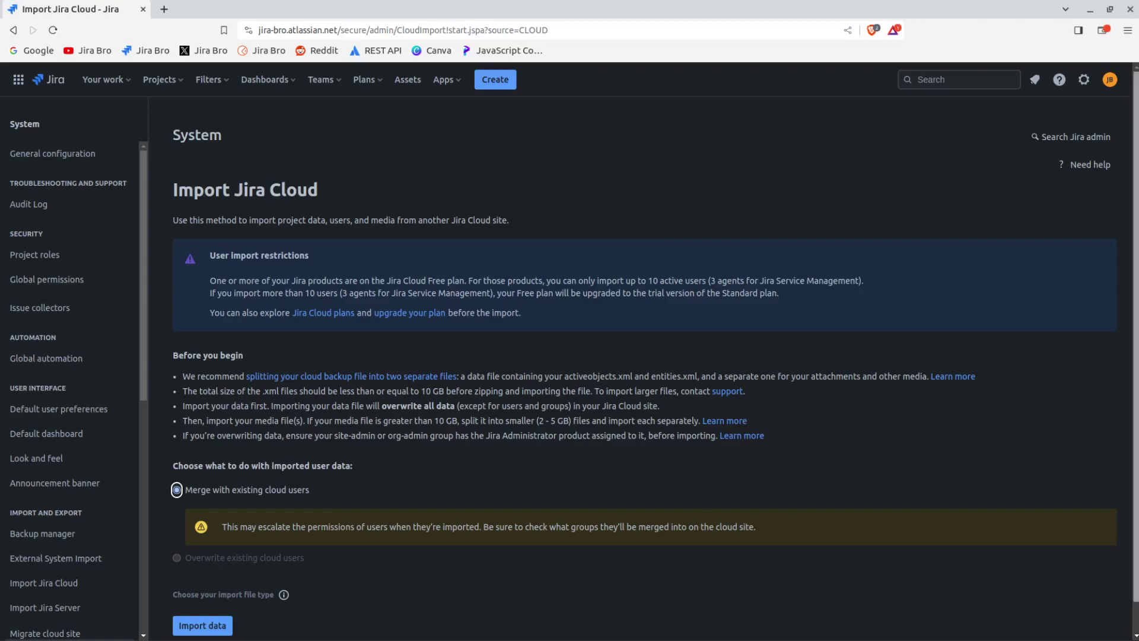
scroll(1133, 251, down, 1)
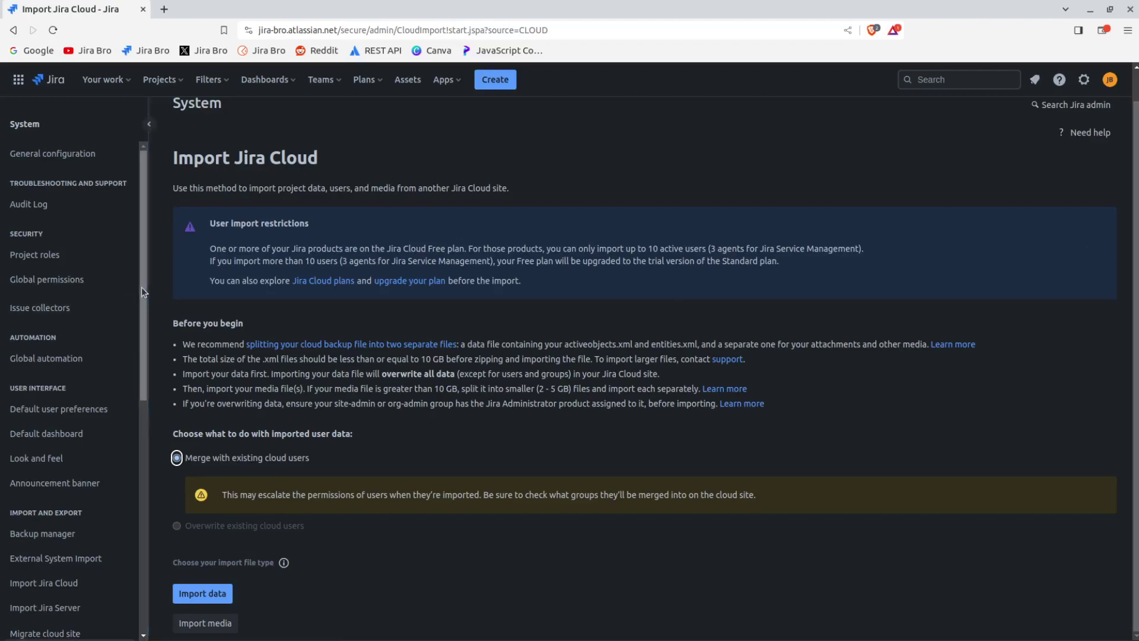
- View the Import Jira Server page and look through the remaining mail, admin helper, shared items and advanced system settings
scroll(140, 289, down, 3)
scroll(133, 305, up, 2)
scroll(133, 305, down, 4)
click(43, 438)
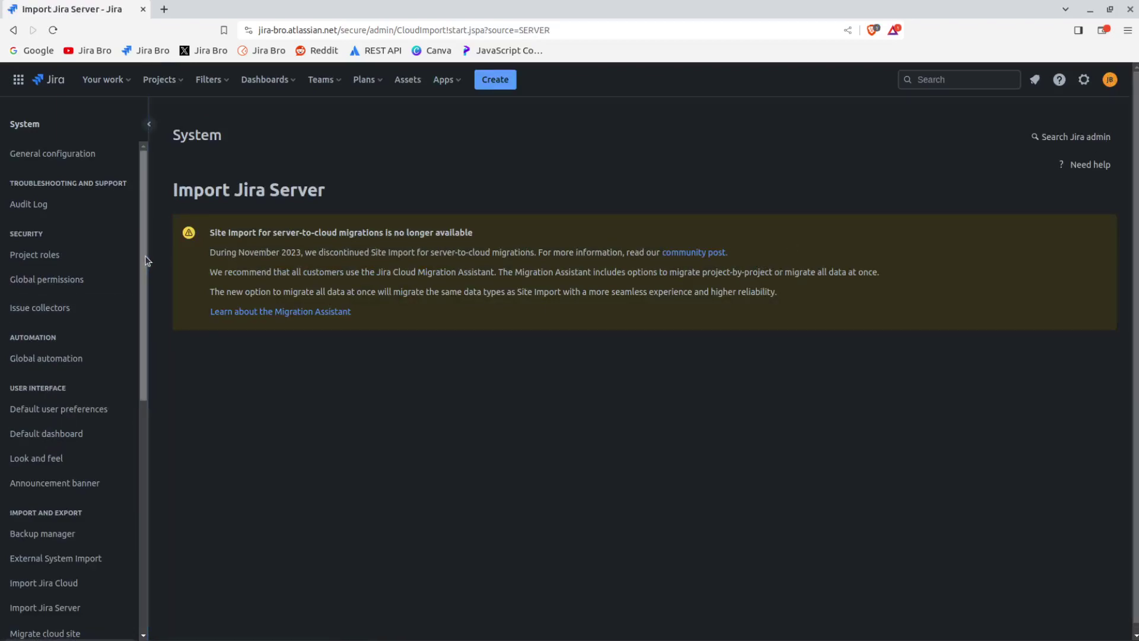
scroll(121, 403, down, 5)
scroll(115, 439, up, 2)
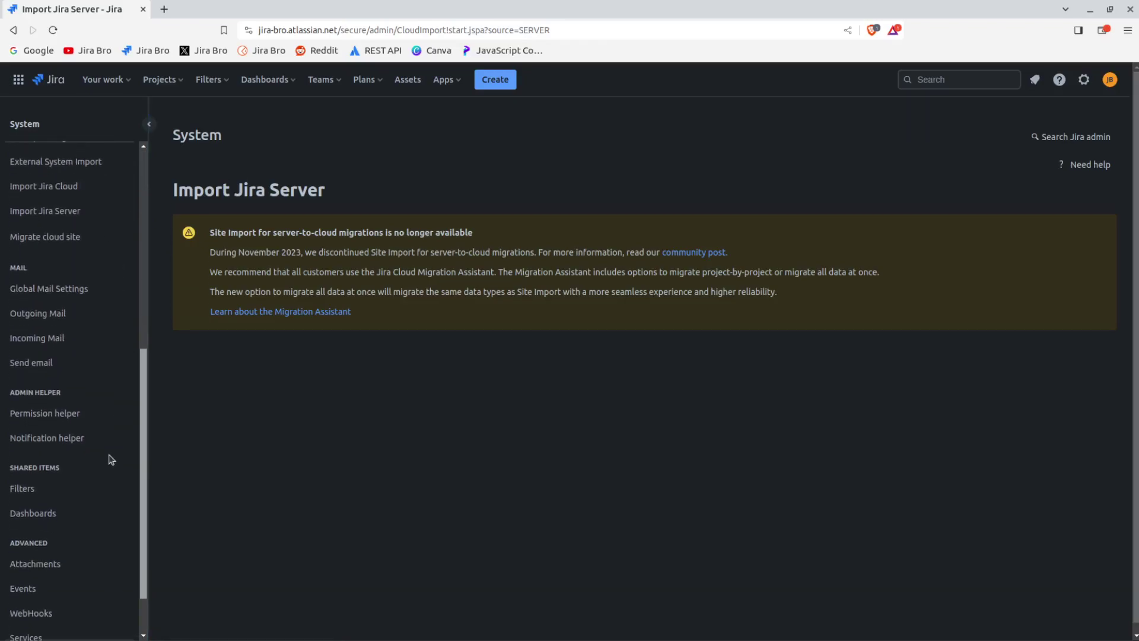
- View the migration overview for migrating the cloud site, dismiss the cloud-to-cloud migration notice and return to the system settings
click(56, 425)
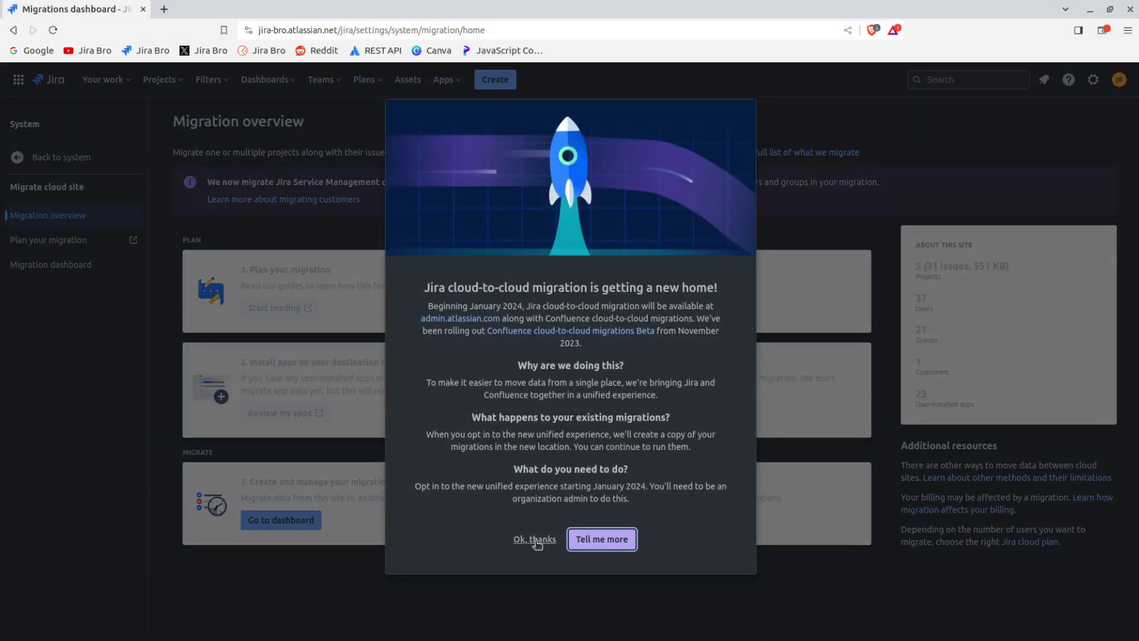
click(534, 541)
click(78, 159)
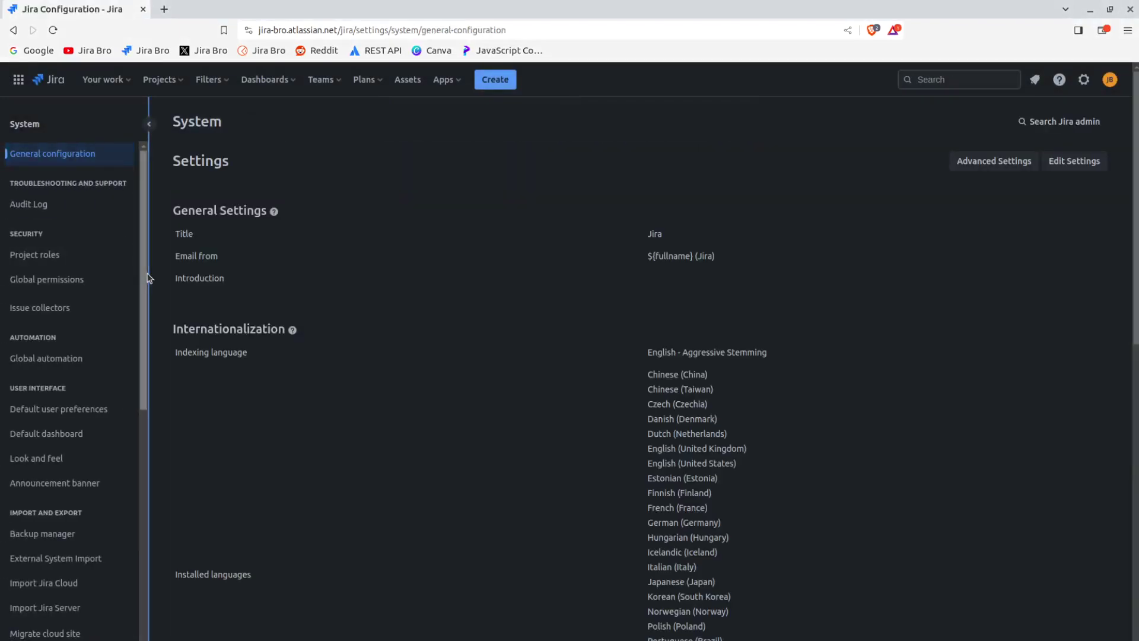
- View the global mail settings for the email puller, processor and database cleaner, and the incoming mail server and handler settings
scroll(137, 362, down, 5)
scroll(137, 361, down, 4)
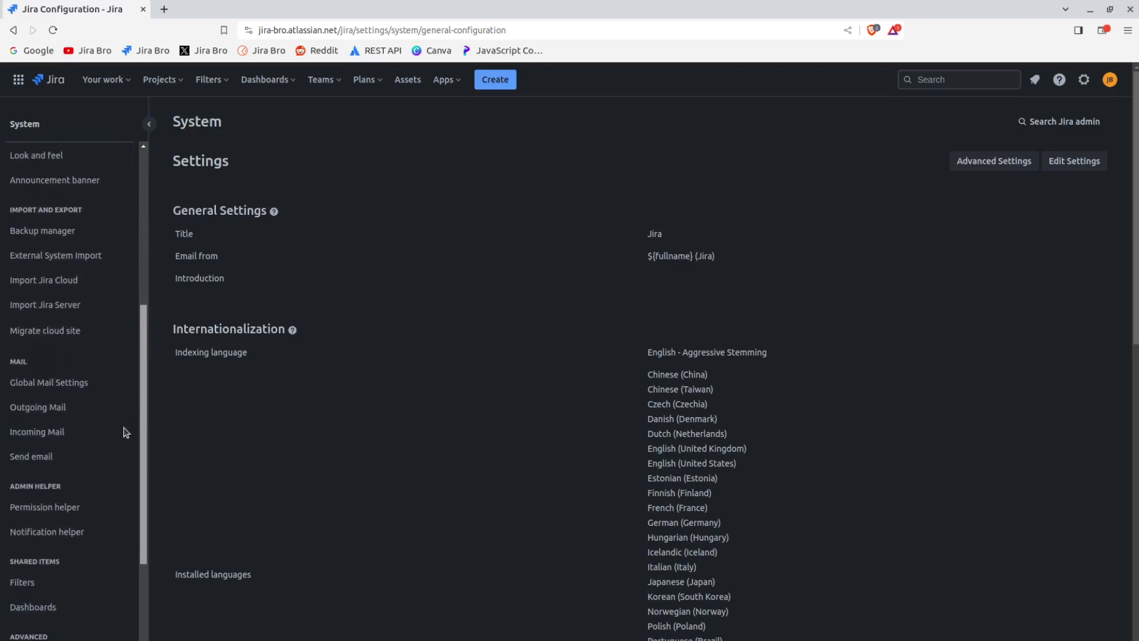
scroll(123, 436, down, 1)
click(86, 367)
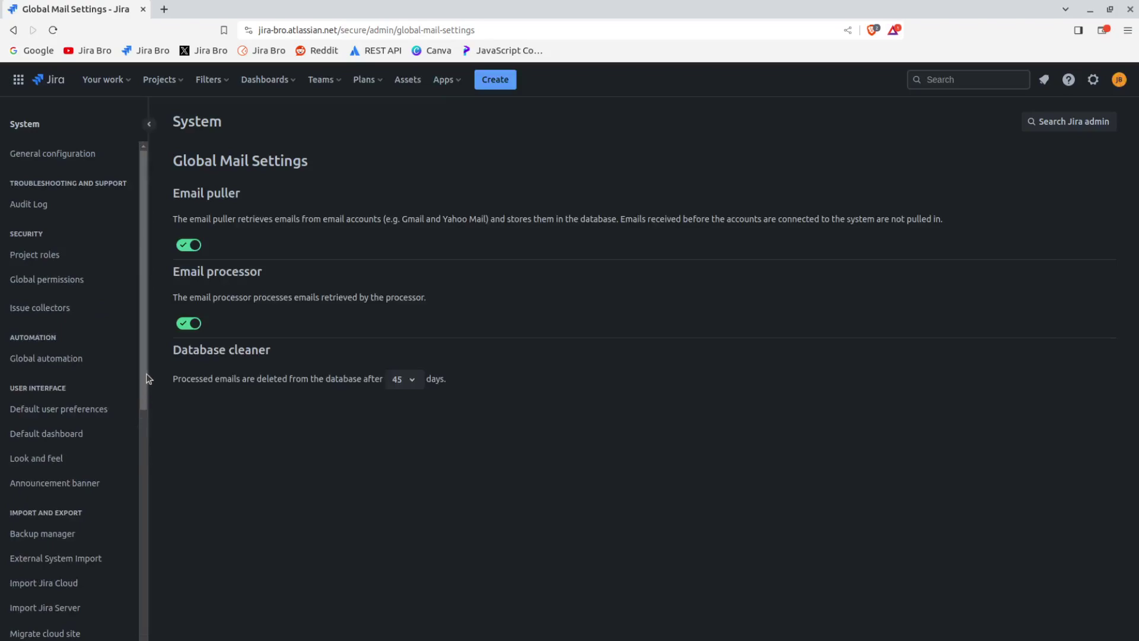
drag(144, 377, 130, 569)
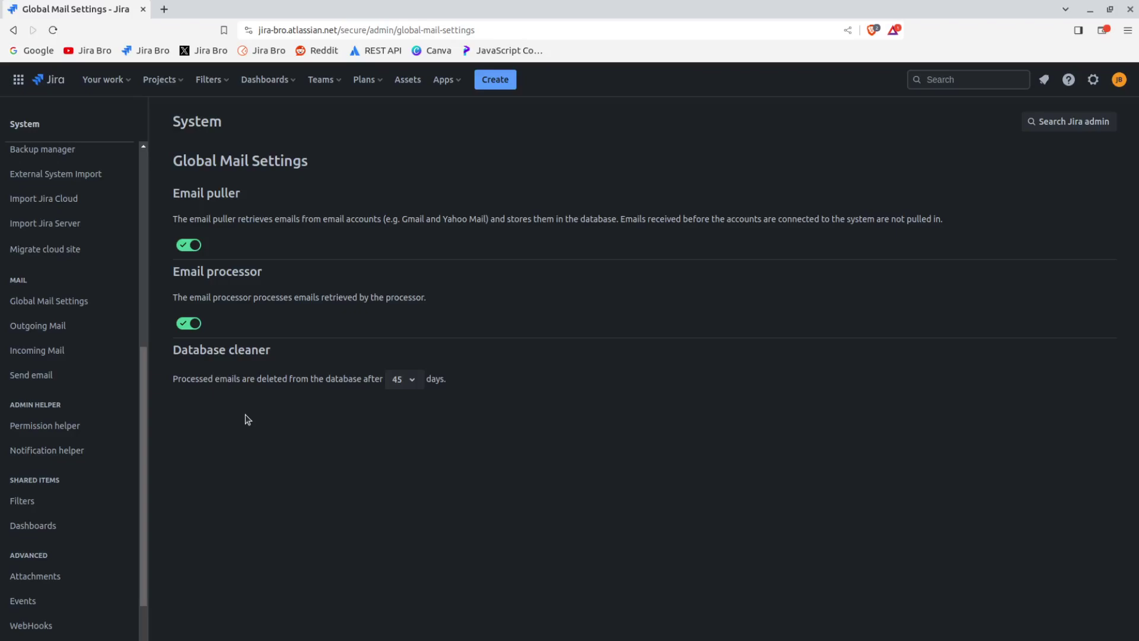
click(92, 353)
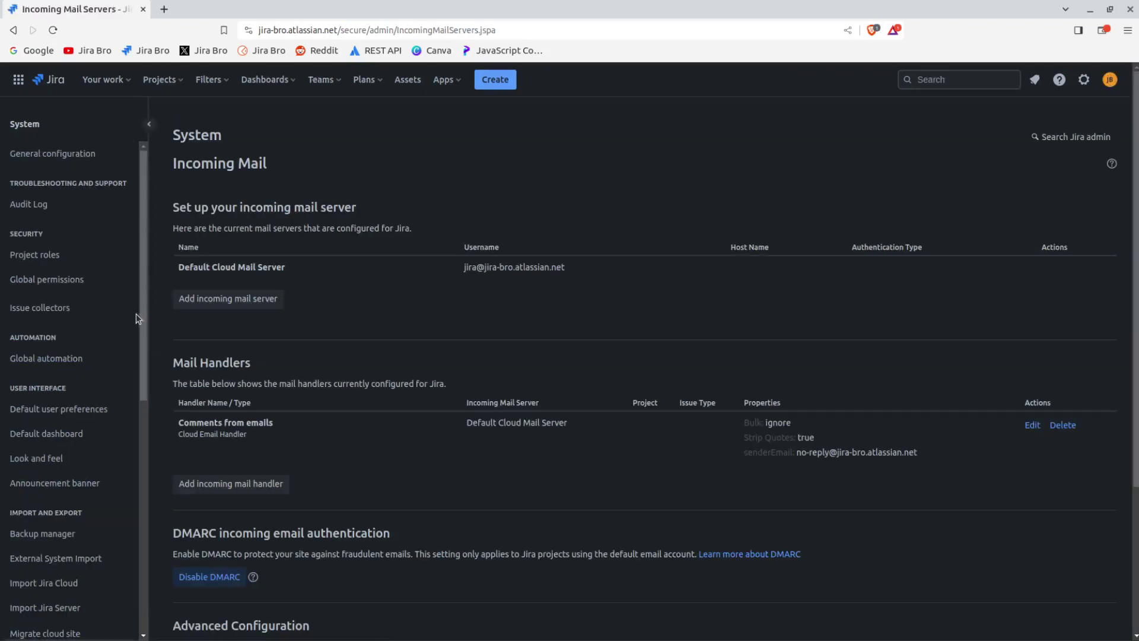
- View the shared items administration pages for managing filters and managing dashboards
drag(141, 312, 109, 525)
scroll(109, 528, down, 1)
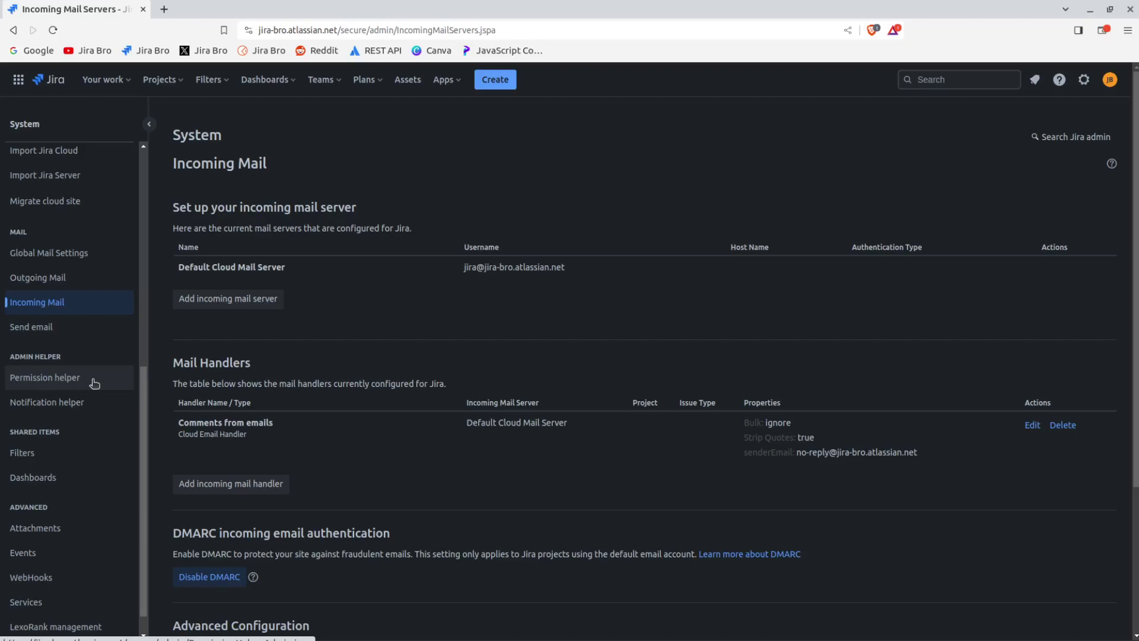
click(76, 456)
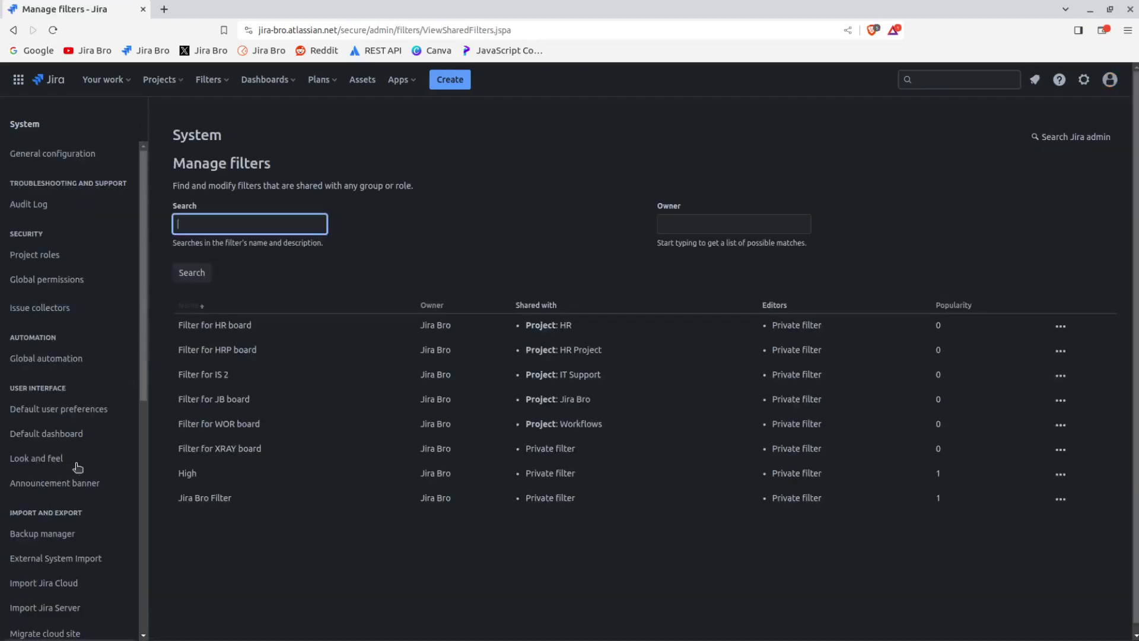
scroll(123, 402, down, 7)
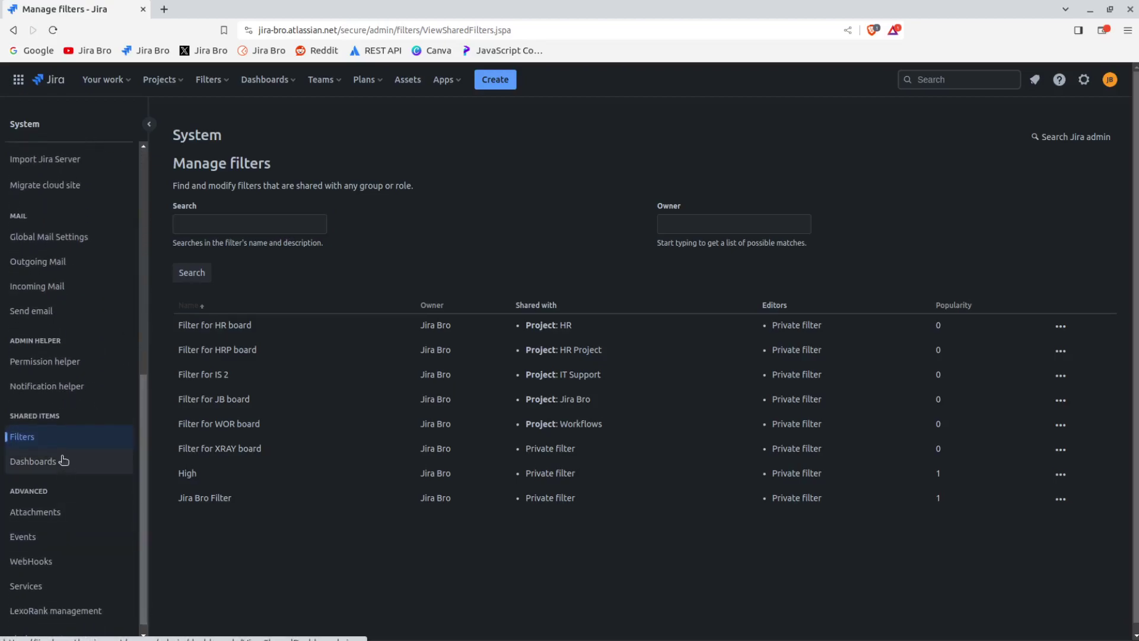
click(64, 462)
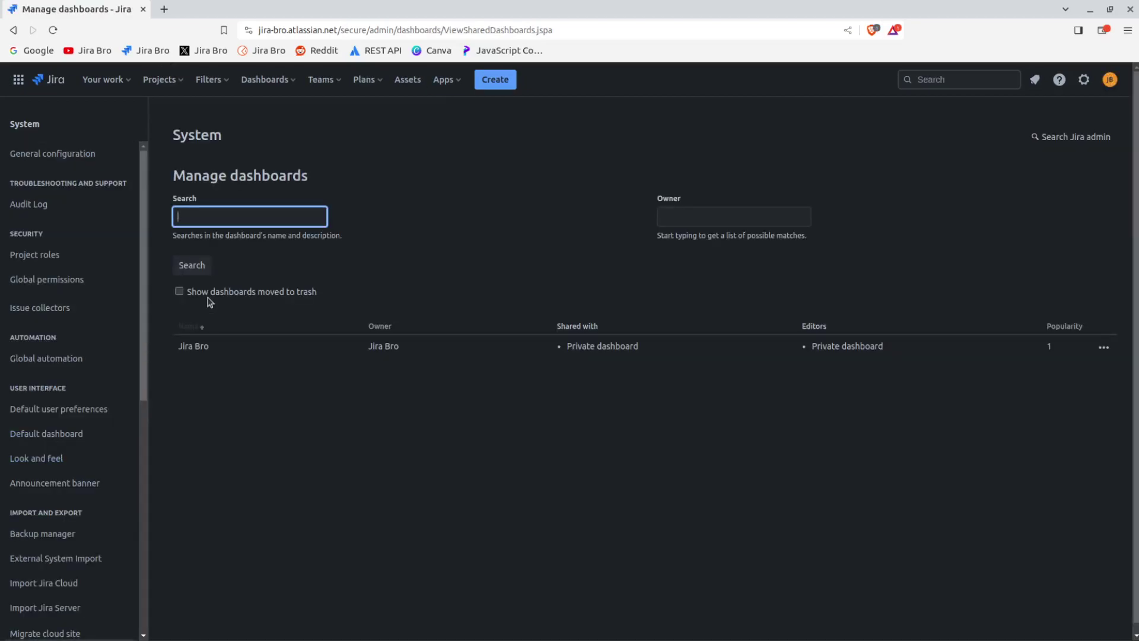
- View the attachment settings and the events list down to the form for adding a new event
drag(143, 304, 115, 522)
scroll(141, 486, down, 1)
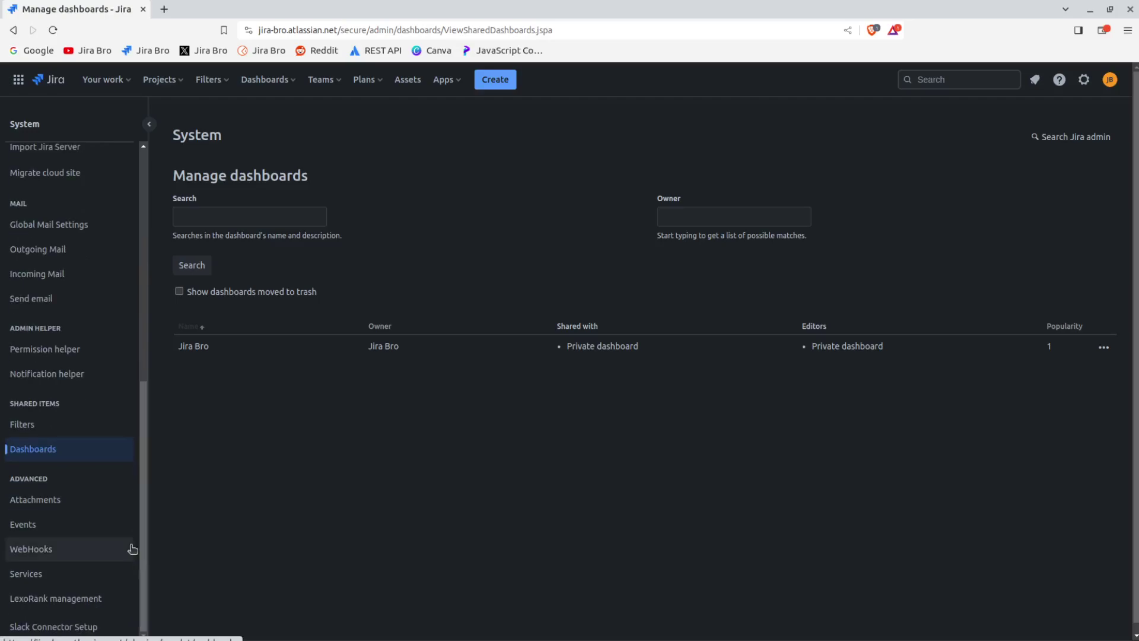
click(93, 503)
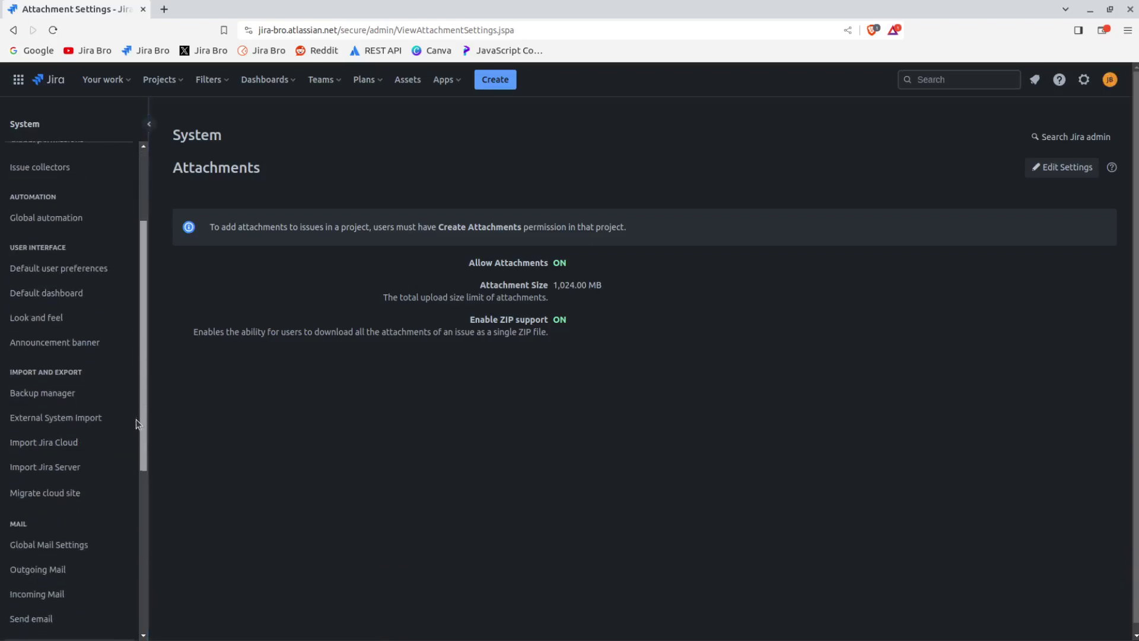
click(69, 526)
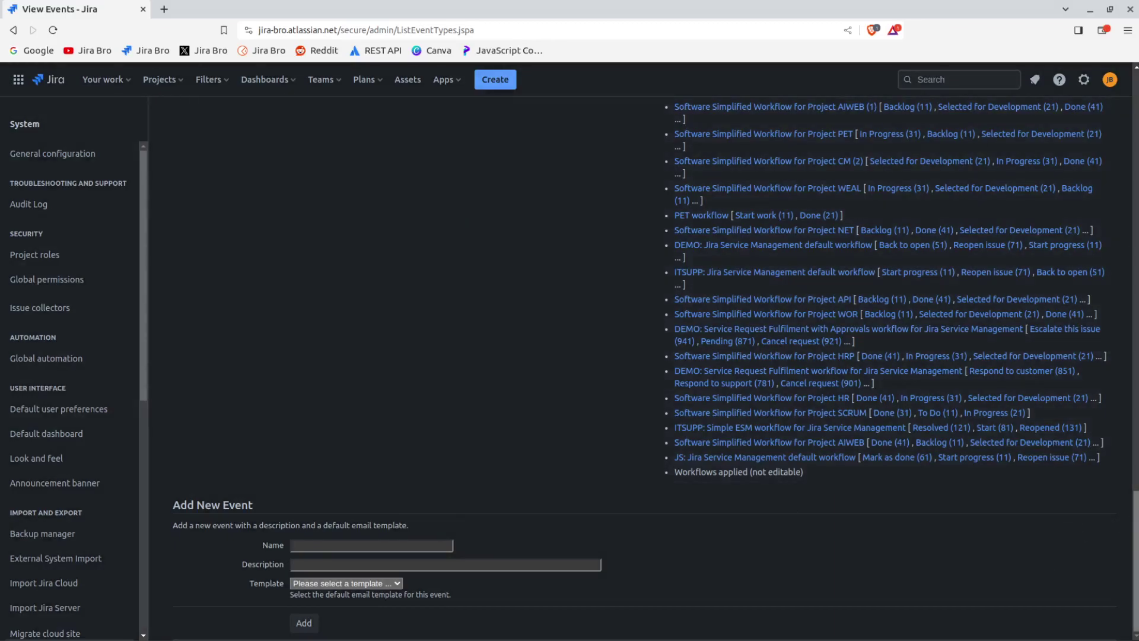
mouse_move(1137, 537)
mouse_down()
mouse_move(1137, 129)
mouse_move(1135, 542)
mouse_up()
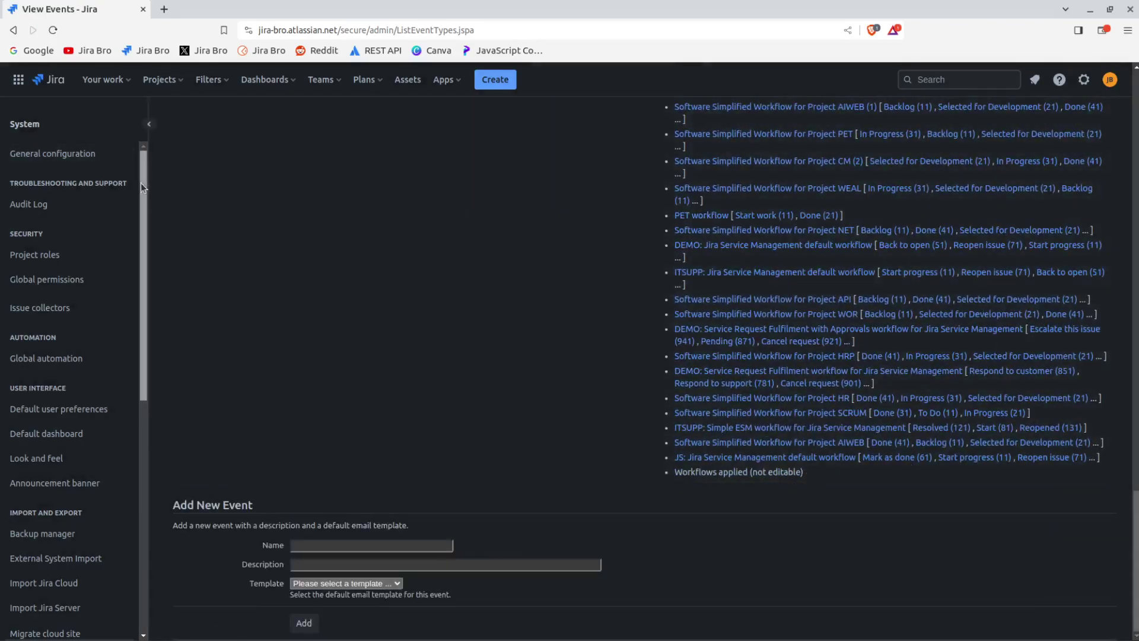
- View the WebHooks page with its configured webhook details and the Services page in the advanced settings
drag(140, 183, 102, 497)
click(47, 543)
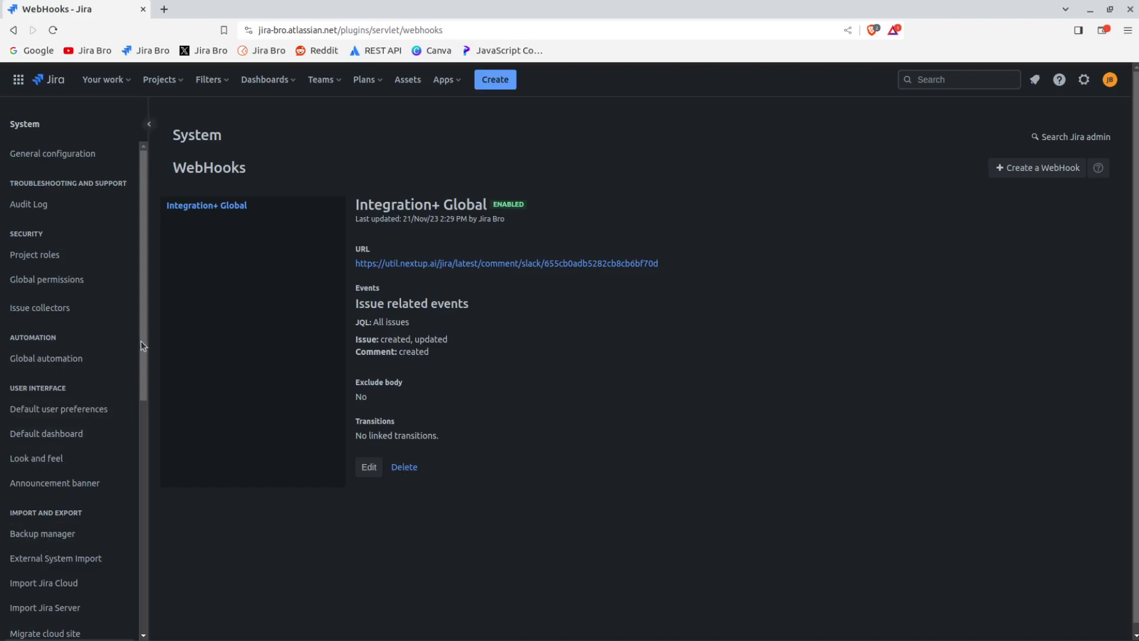
drag(144, 342, 88, 620)
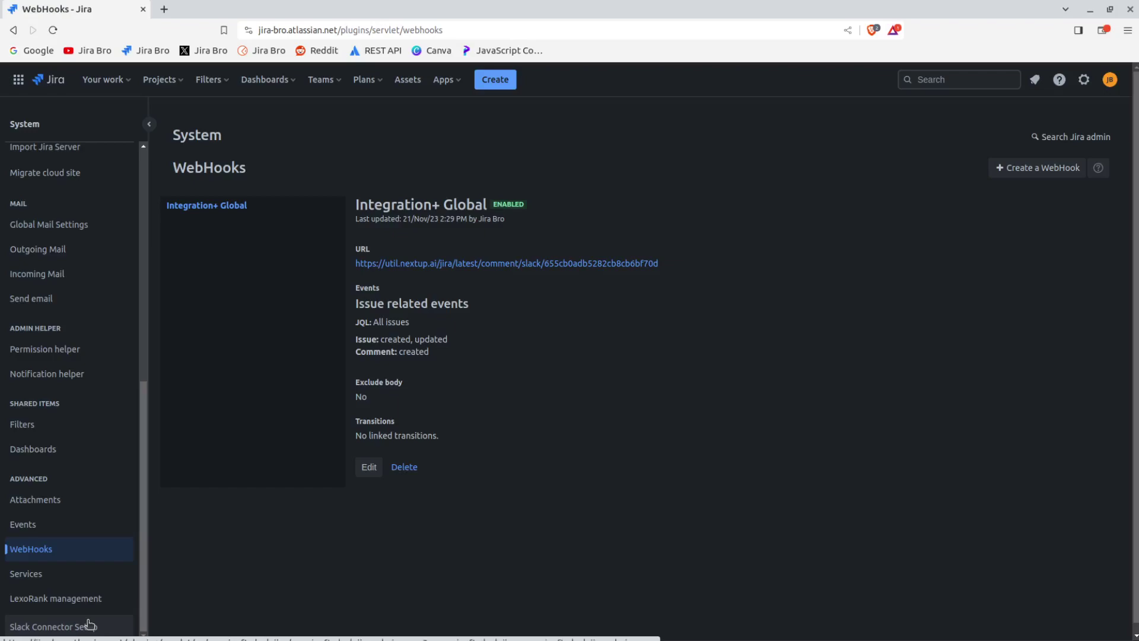
click(37, 575)
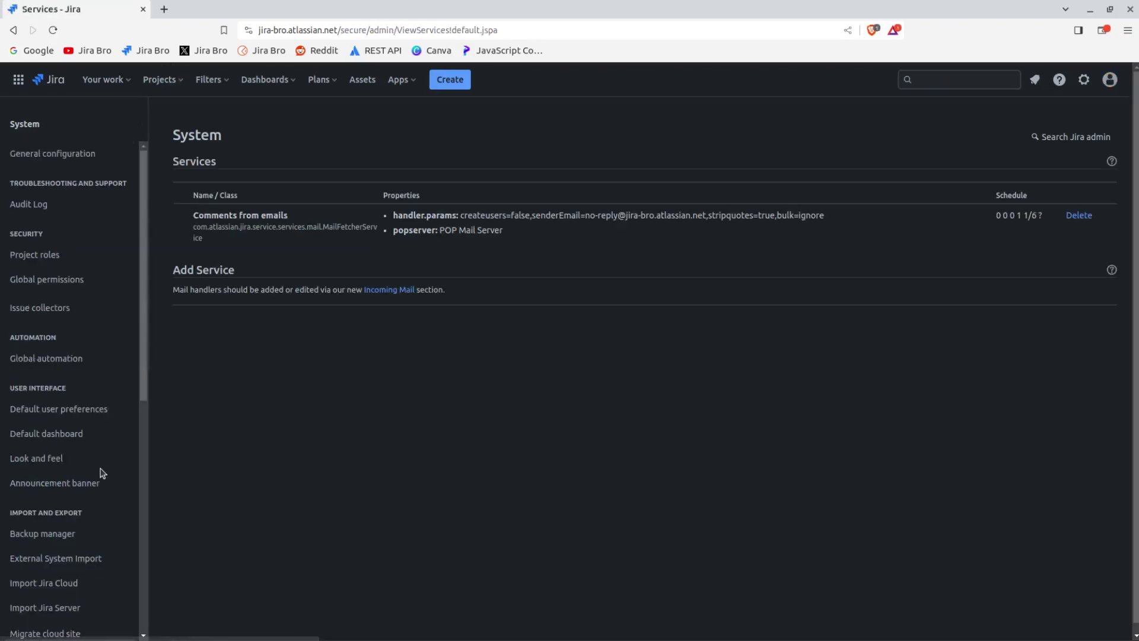
- Open the LexoRank management page in the advanced system settings
drag(140, 308, 110, 577)
click(71, 600)
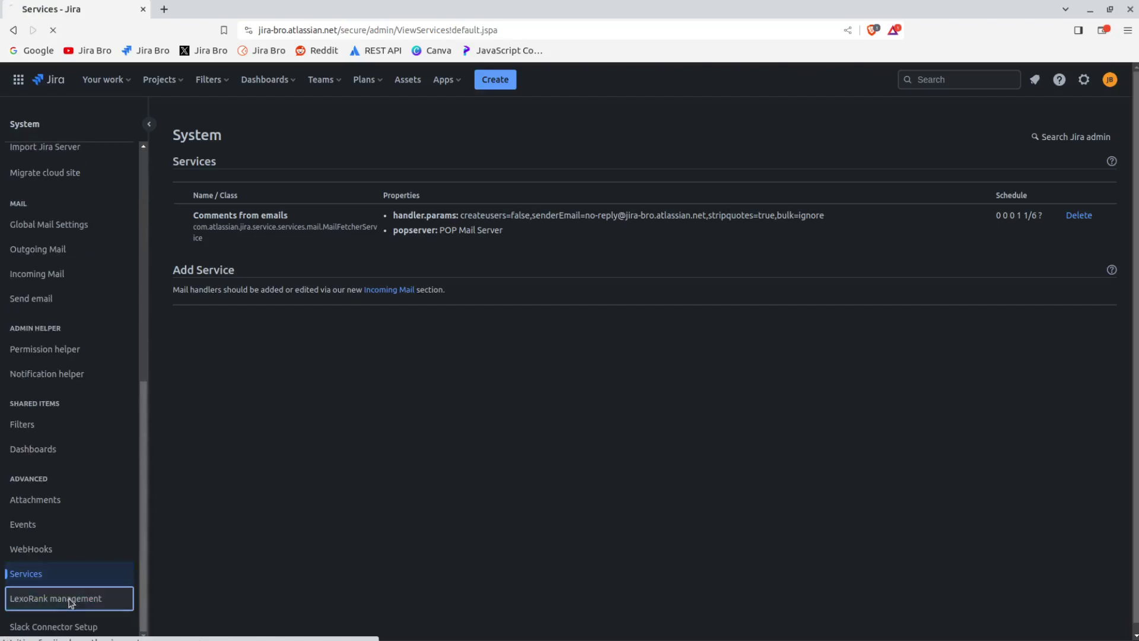